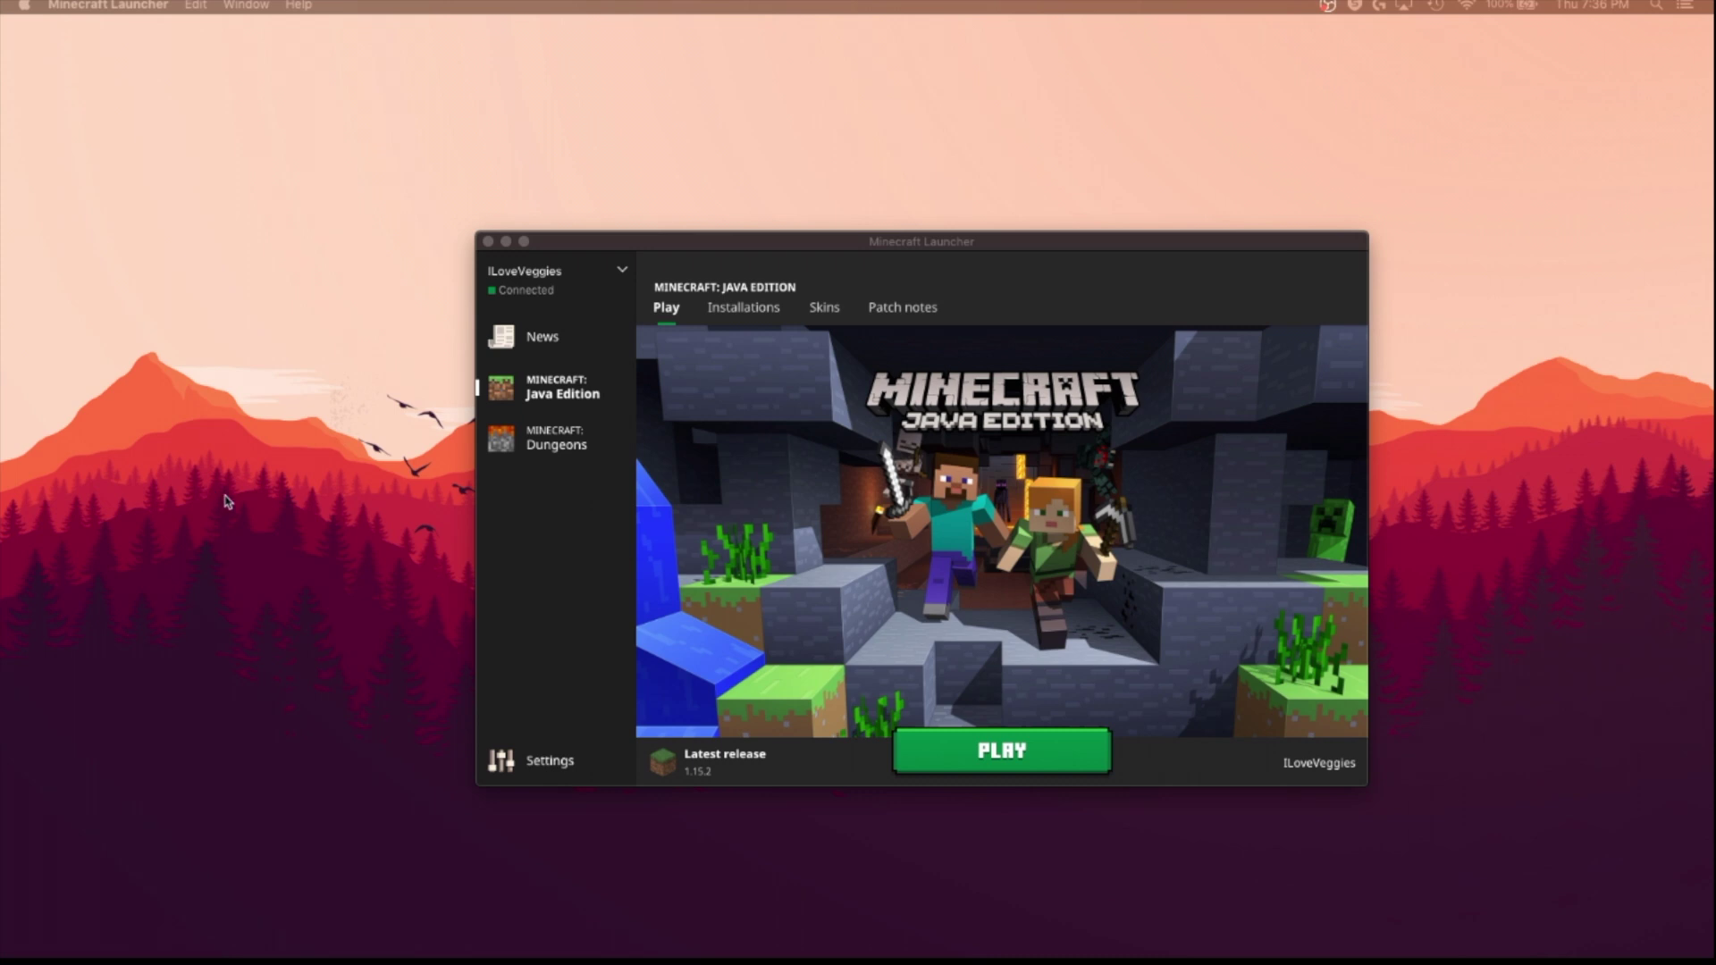
Open the installations list and try the Releases and Snapshots filter checkboxes on and off.
left_click(742, 311)
left_click(742, 311)
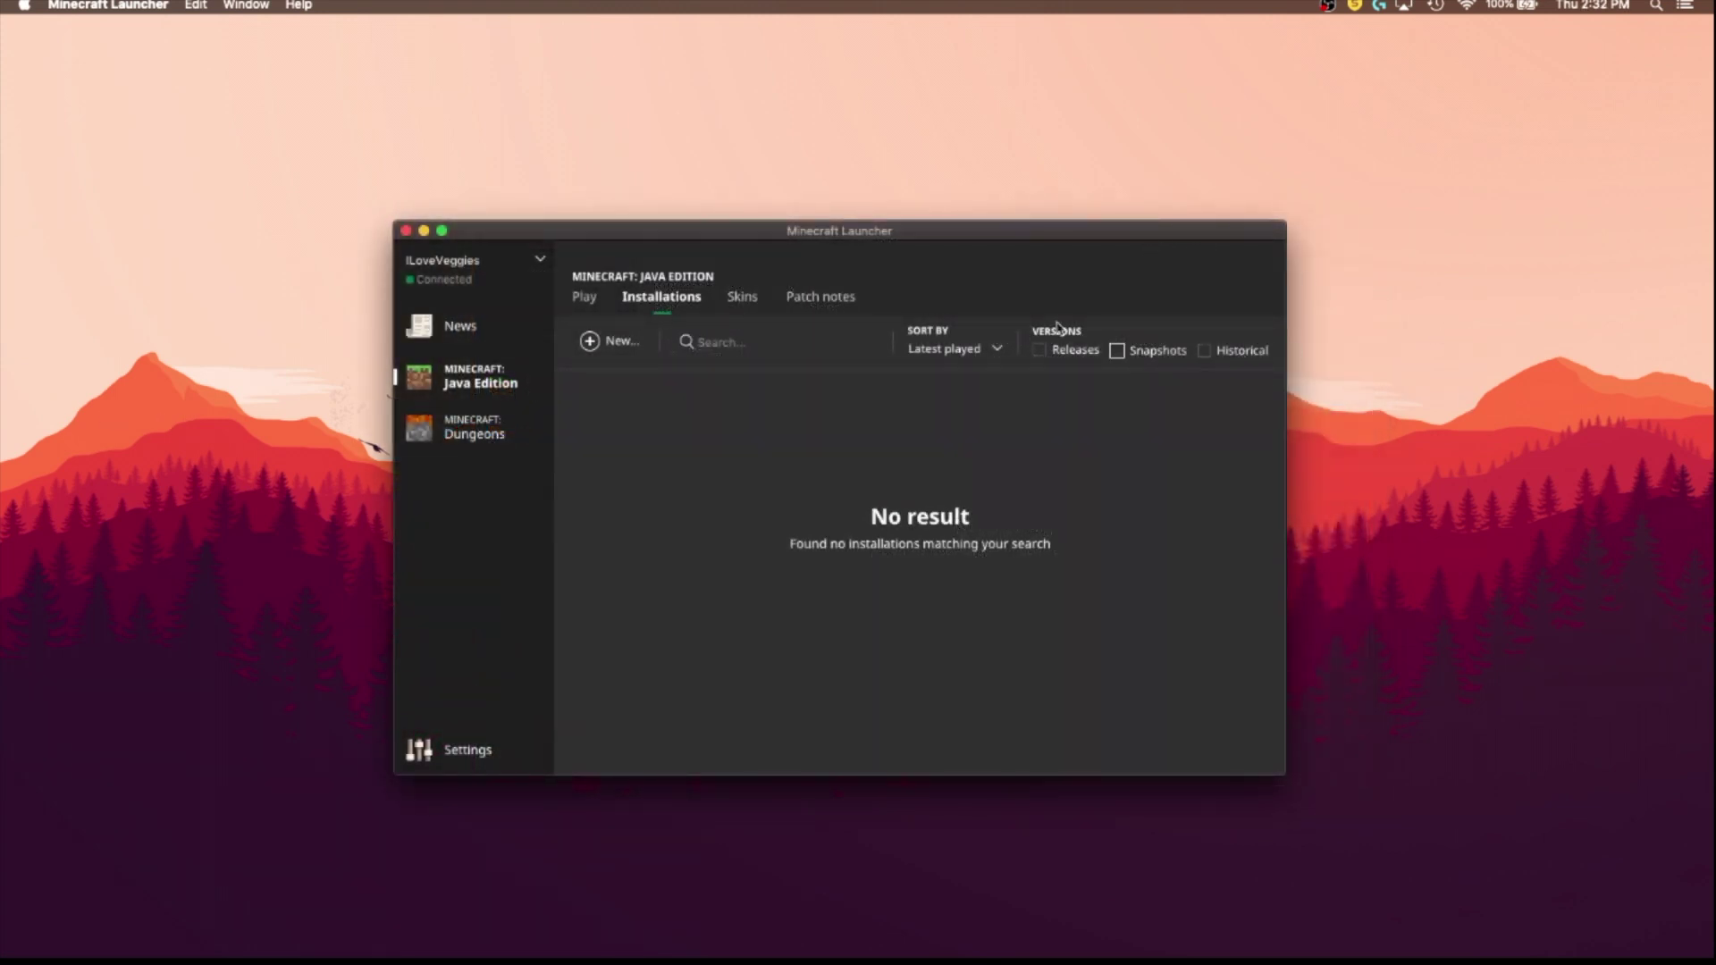
mouse_move(1258, 360)
left_click(1039, 350)
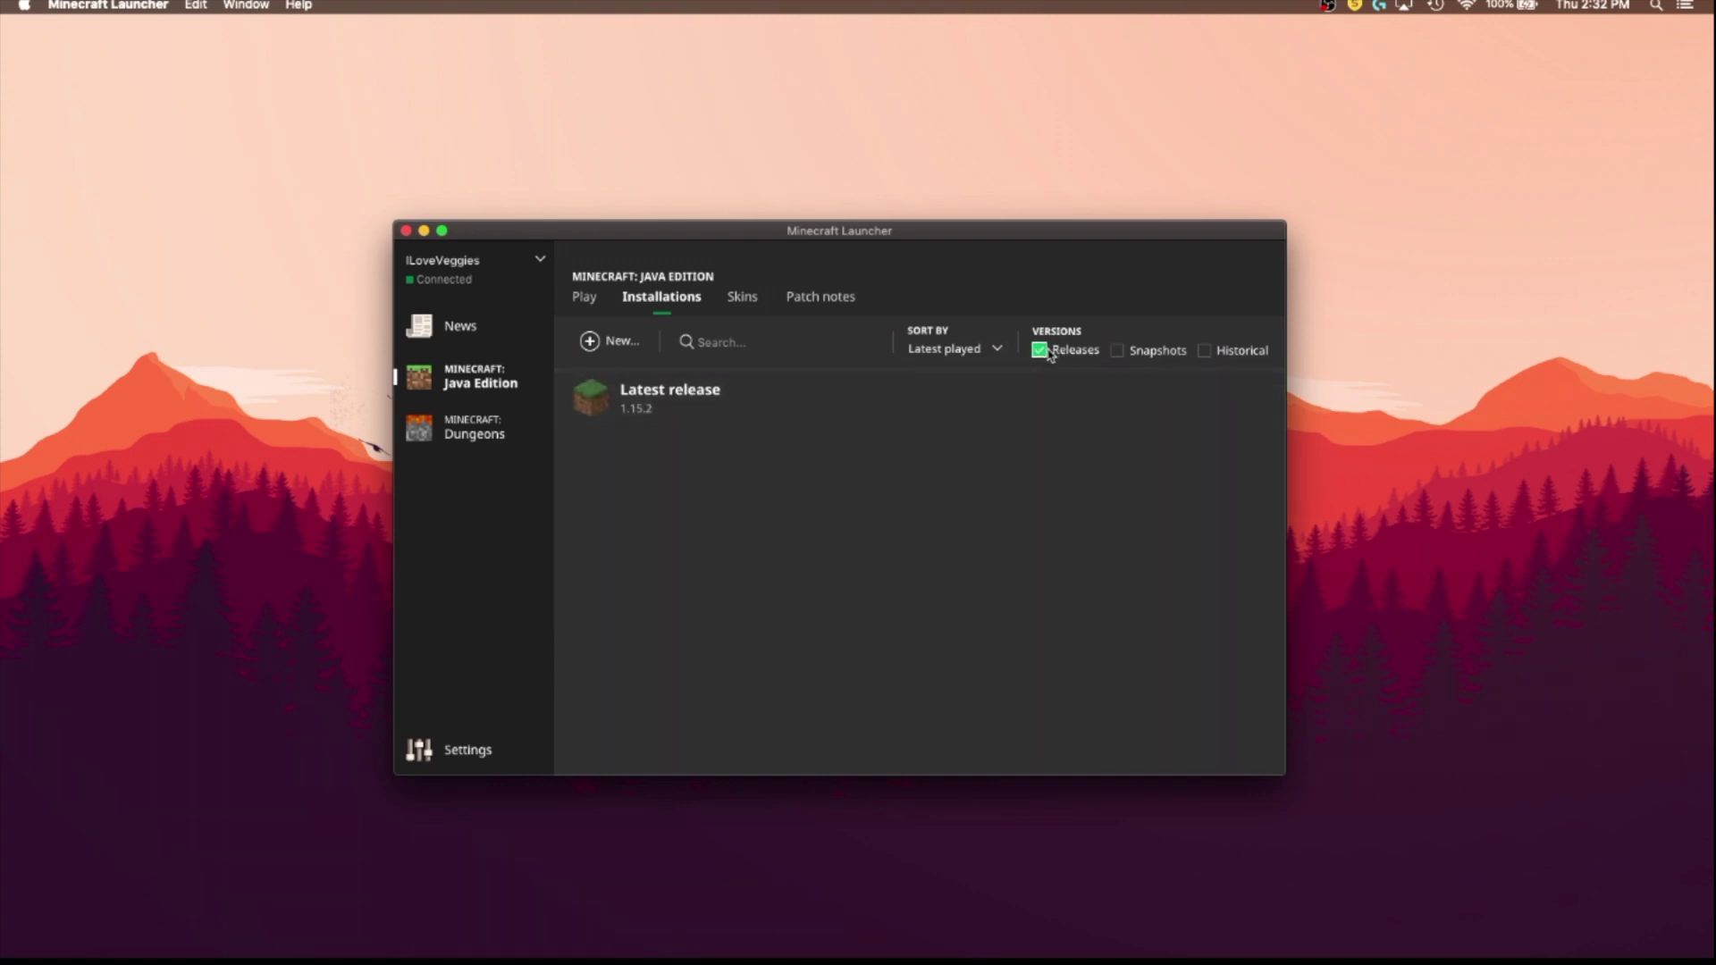
left_click(1040, 350)
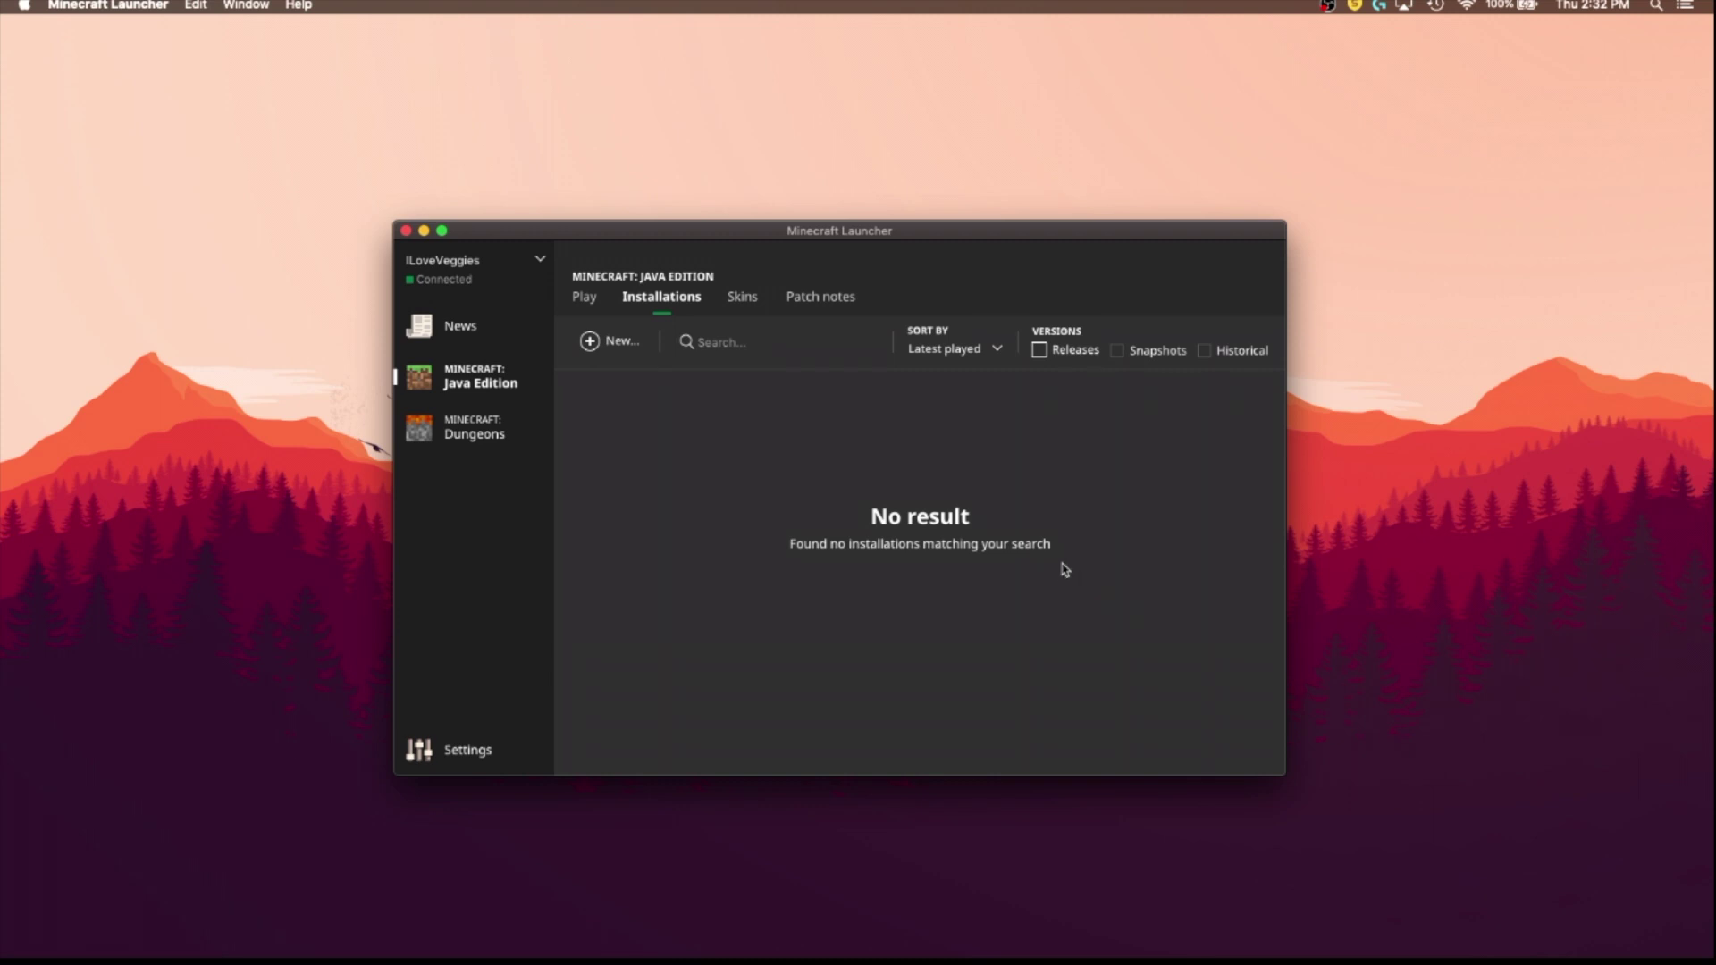
left_click(1117, 351)
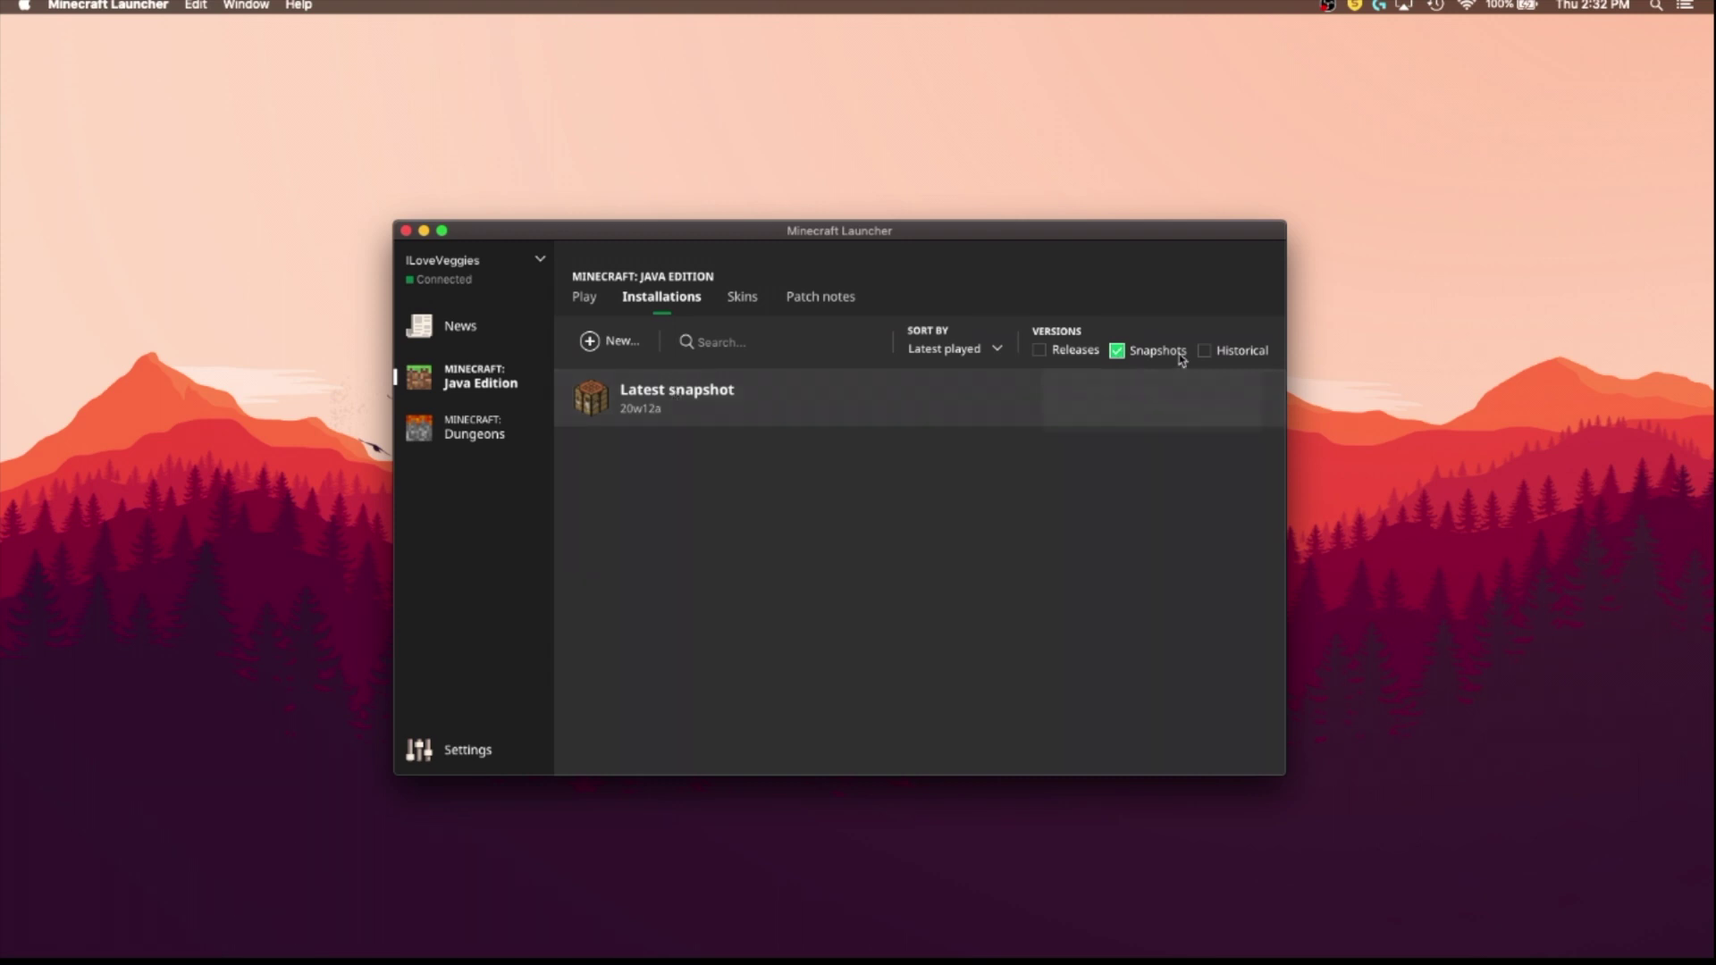
left_click(1117, 351)
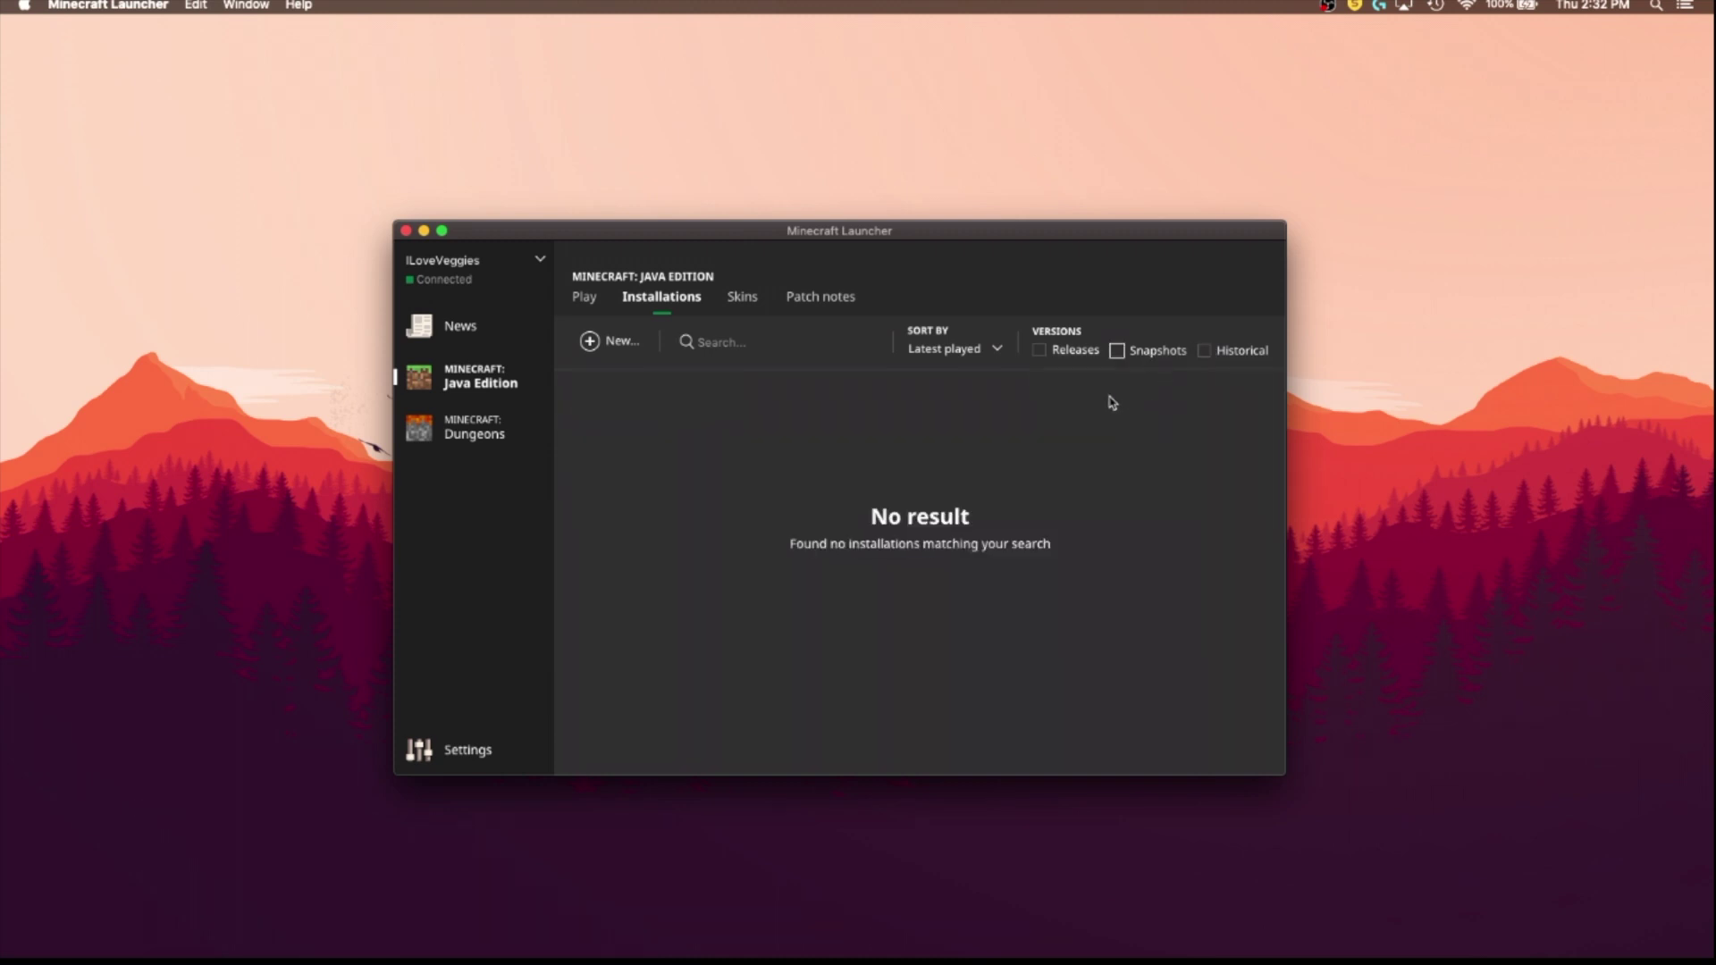
Finish with only Releases checked, leaving Latest release 1.15.2 listed.
left_click(1039, 350)
left_click(1039, 351)
left_click(1116, 351)
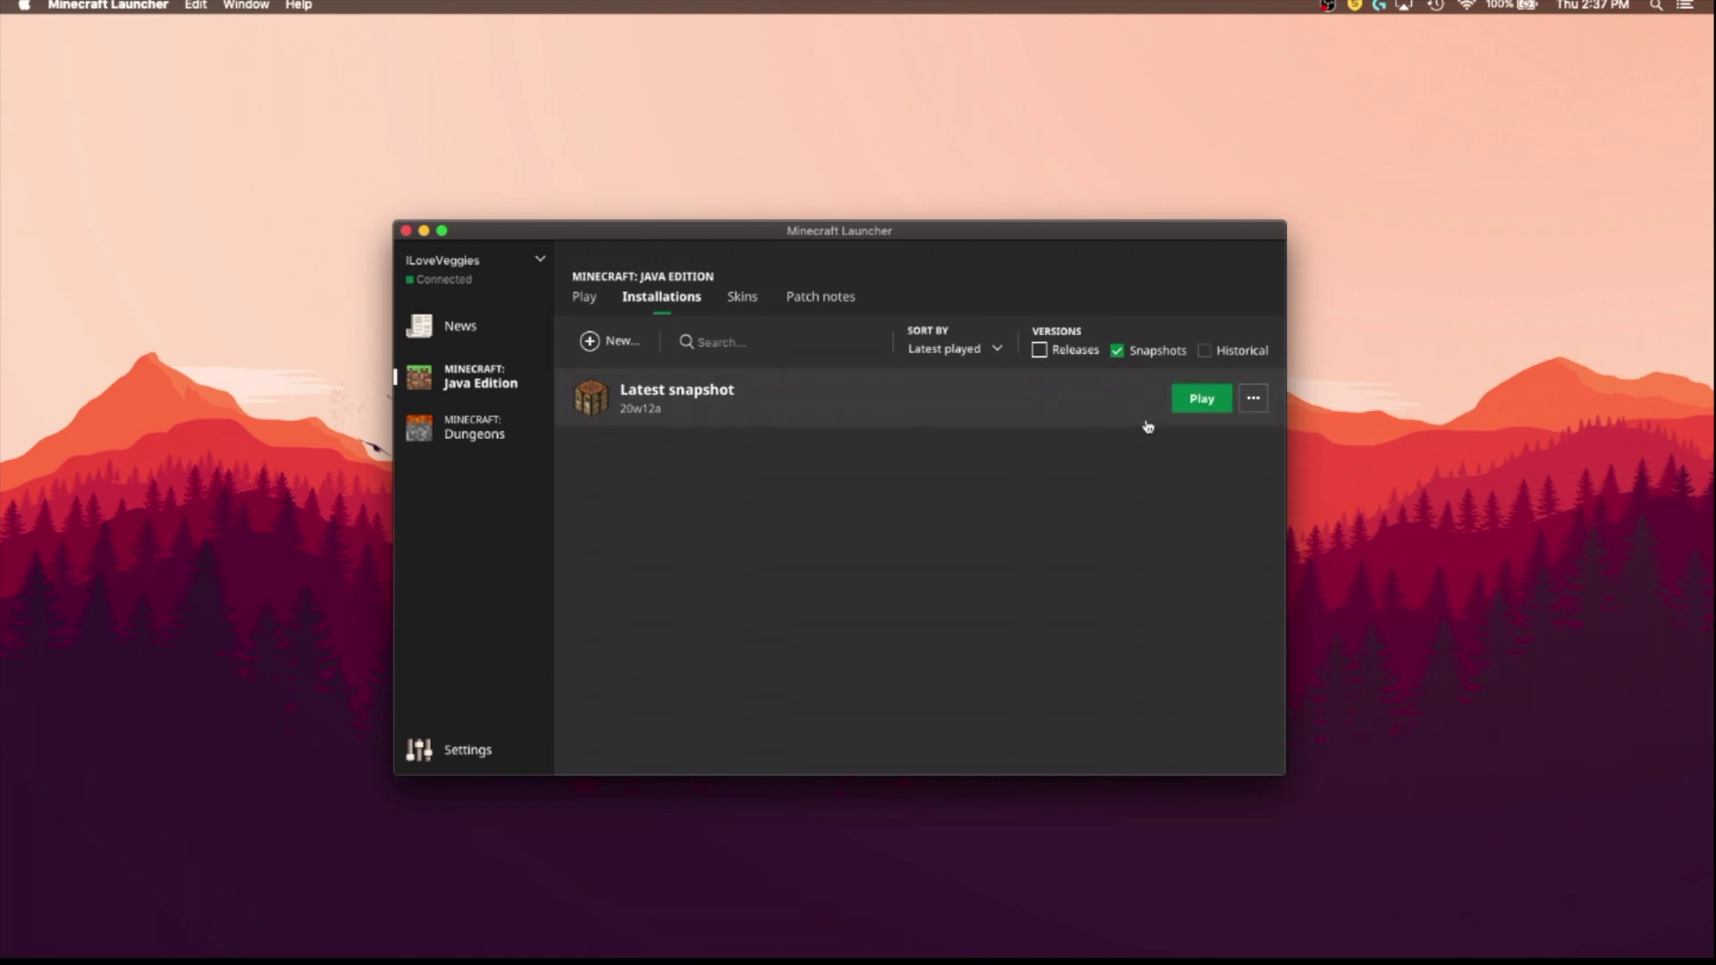
left_click(1052, 355)
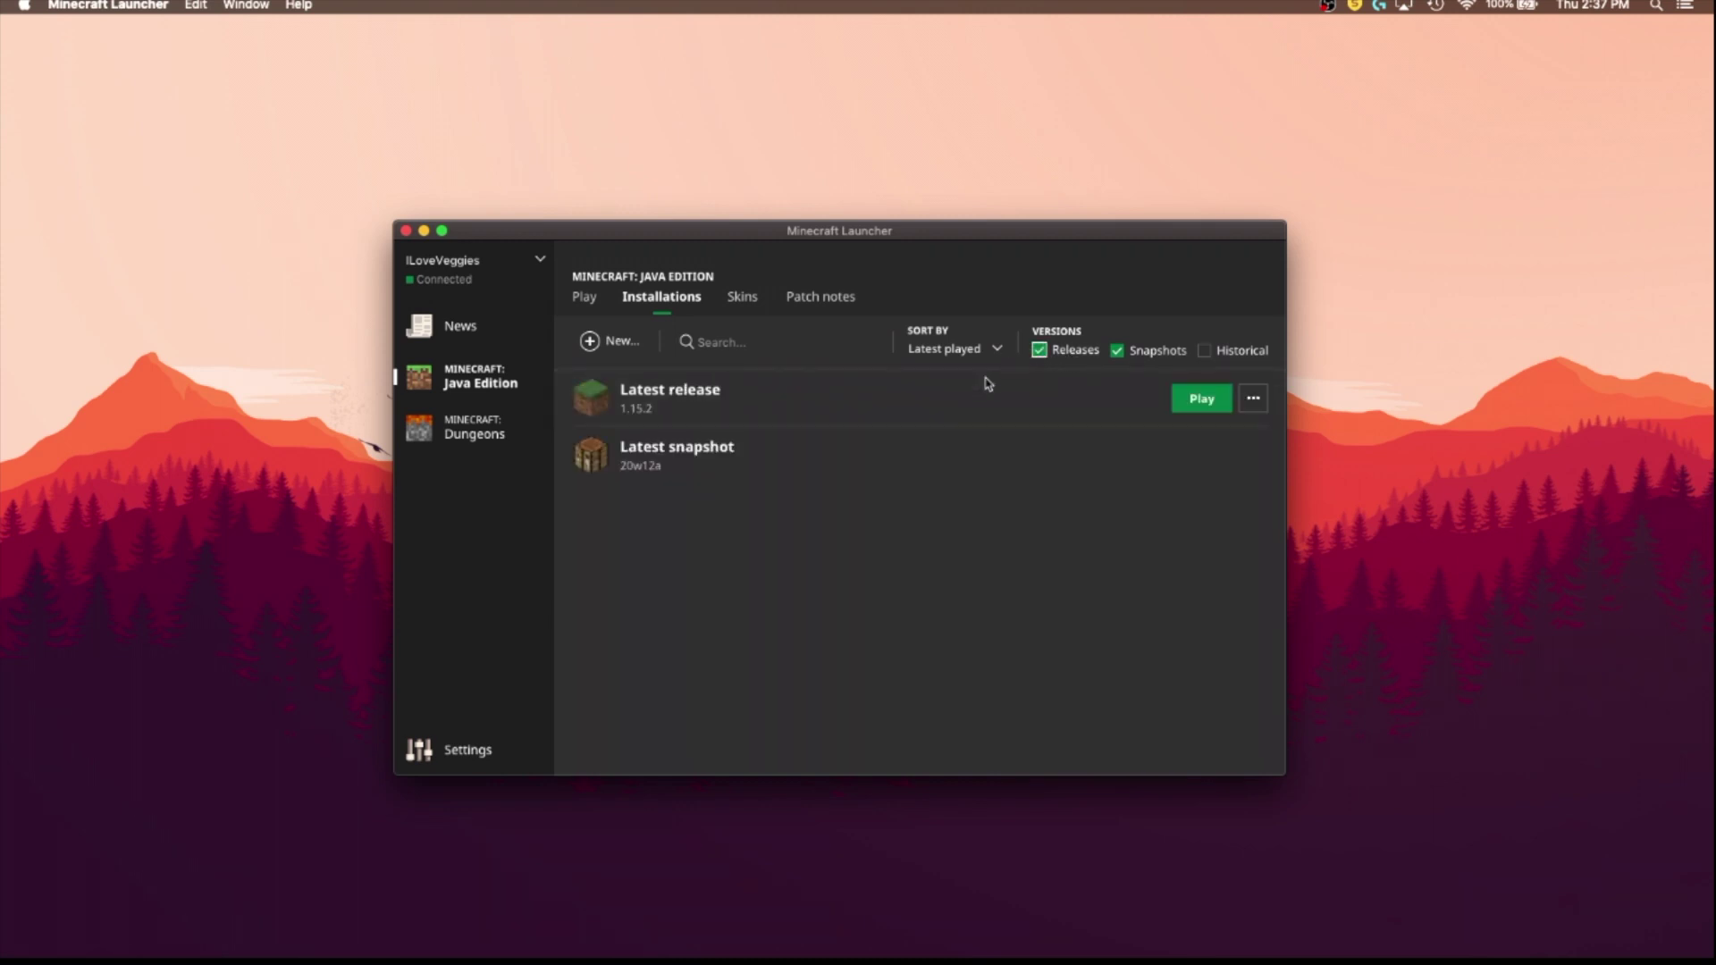
left_click(1119, 352)
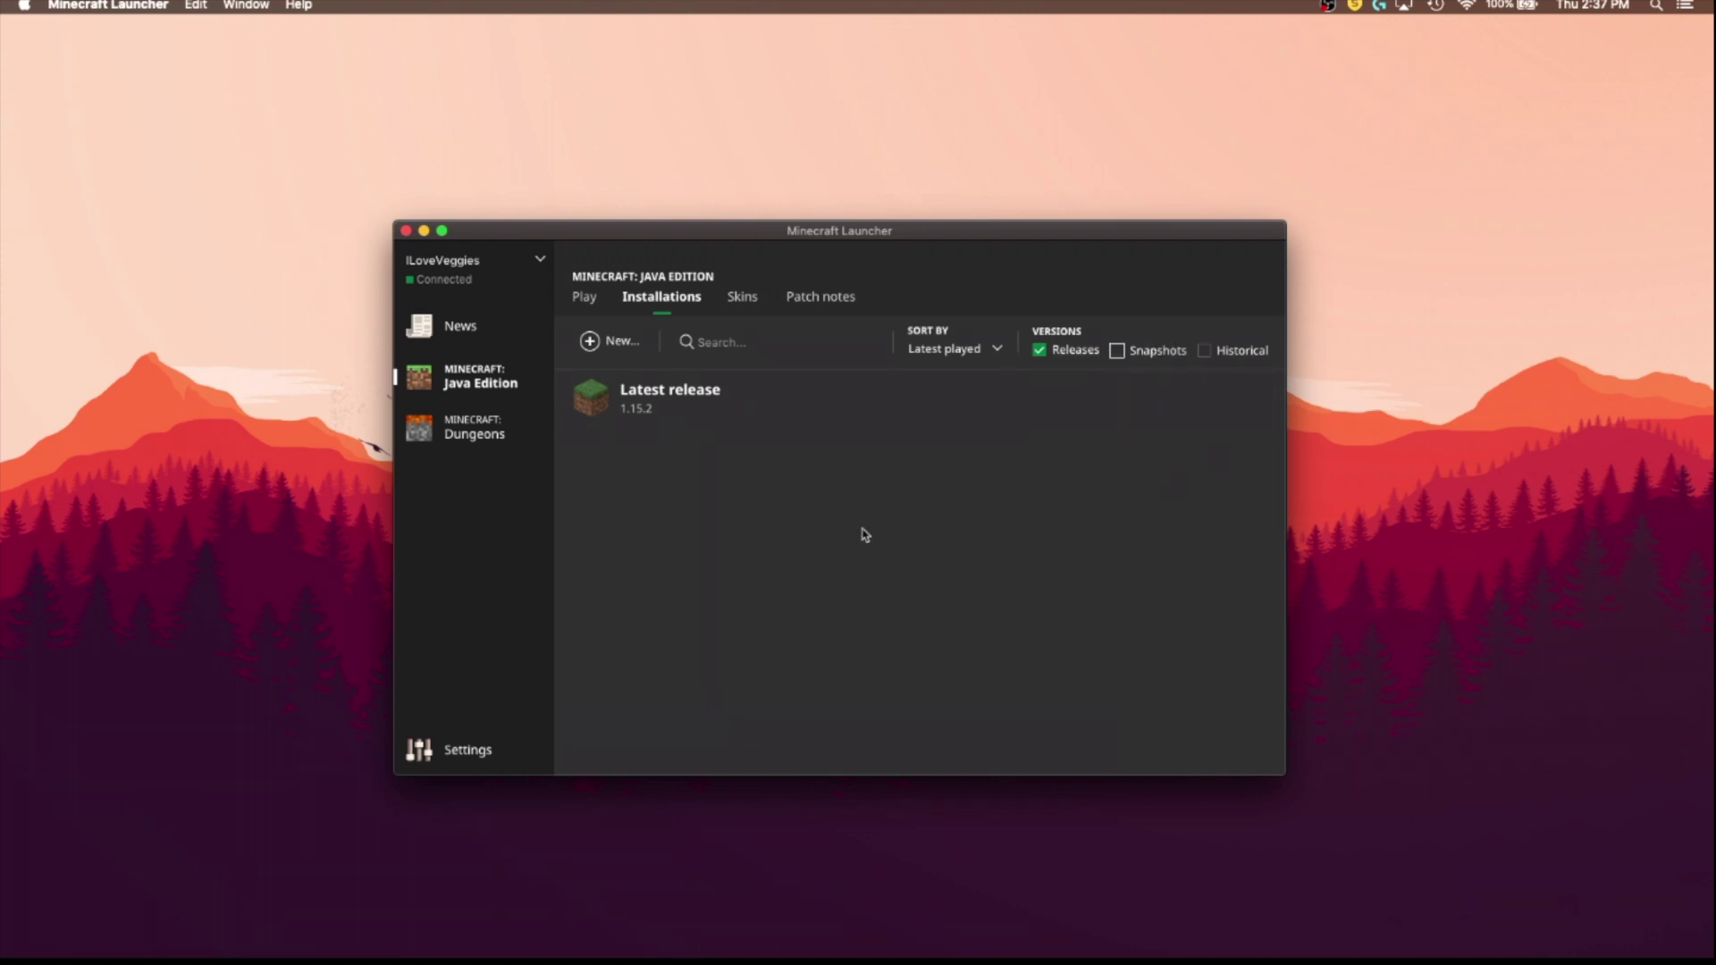
mouse_move(776, 410)
mouse_move(648, 404)
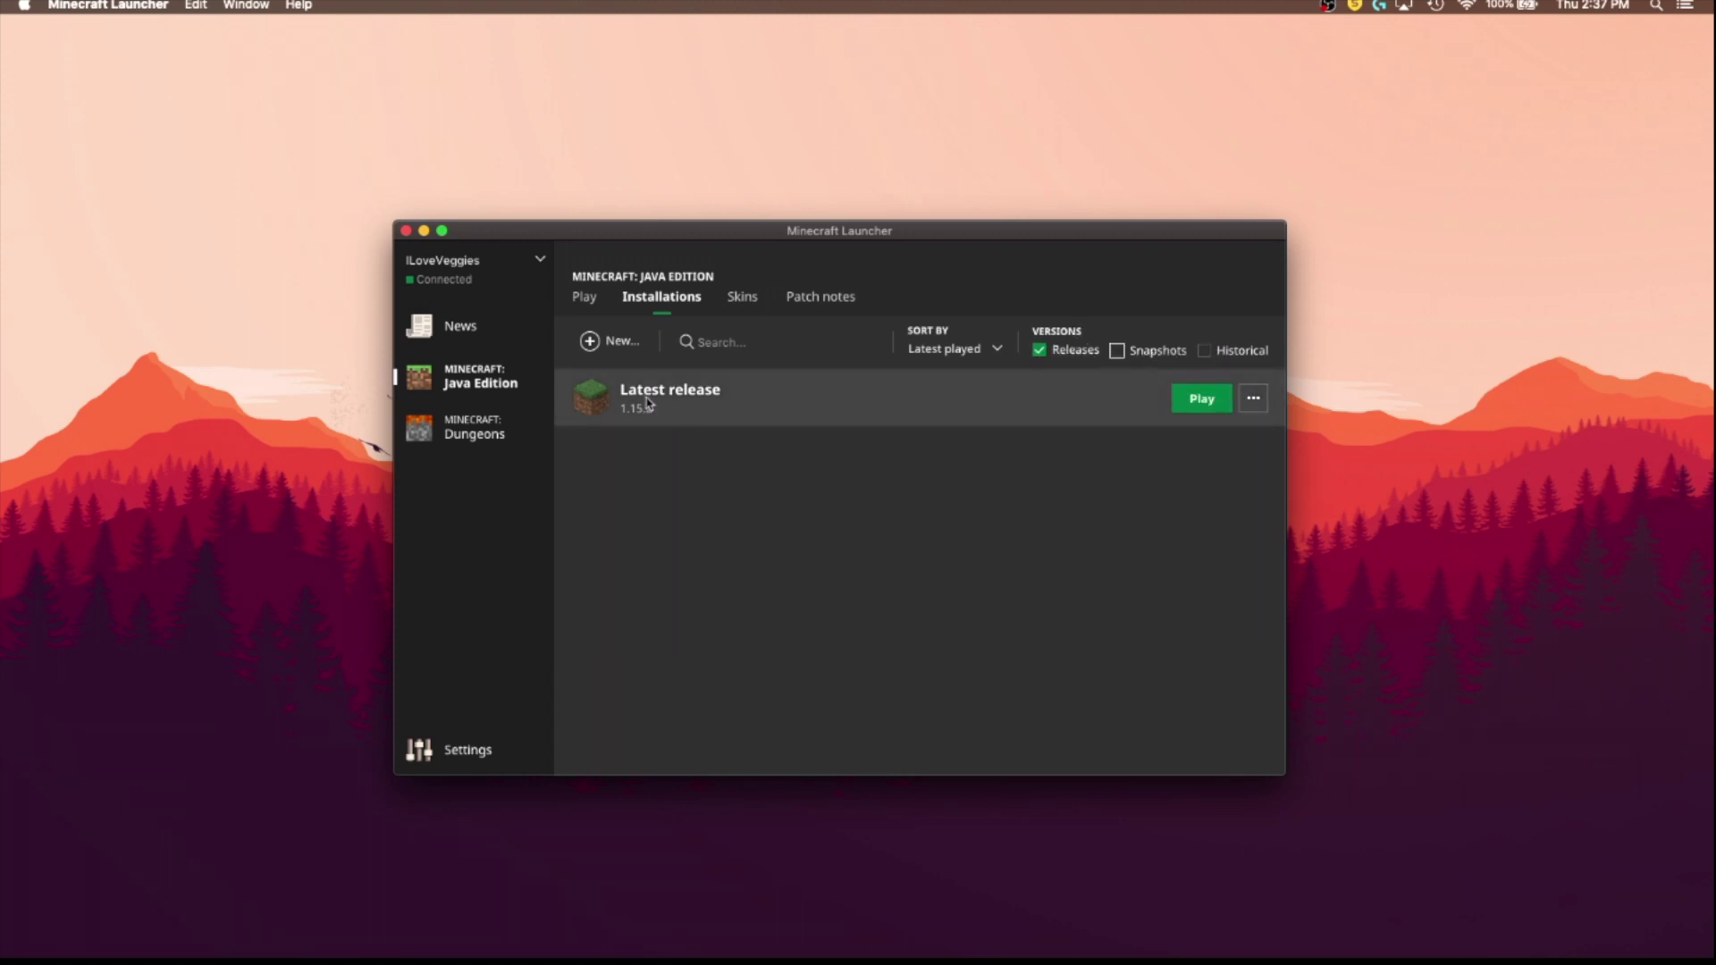
Create an unnamed installation using release 1.8.9, then return to the Play page.
left_click(617, 343)
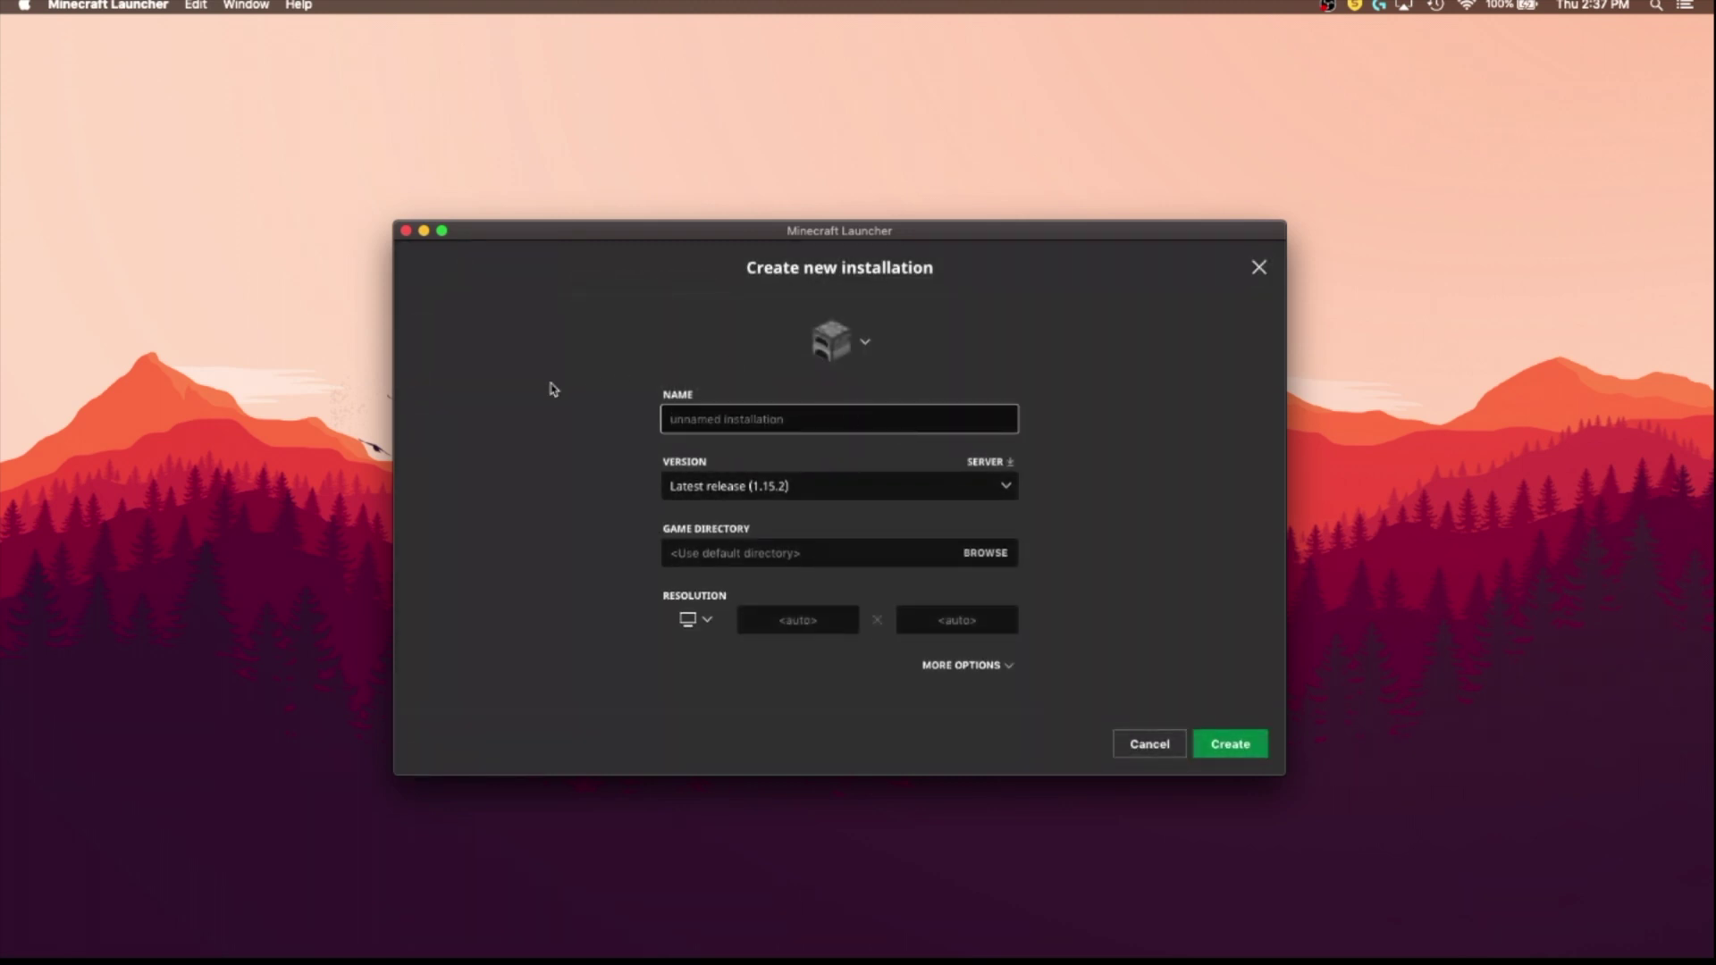
left_click(882, 483)
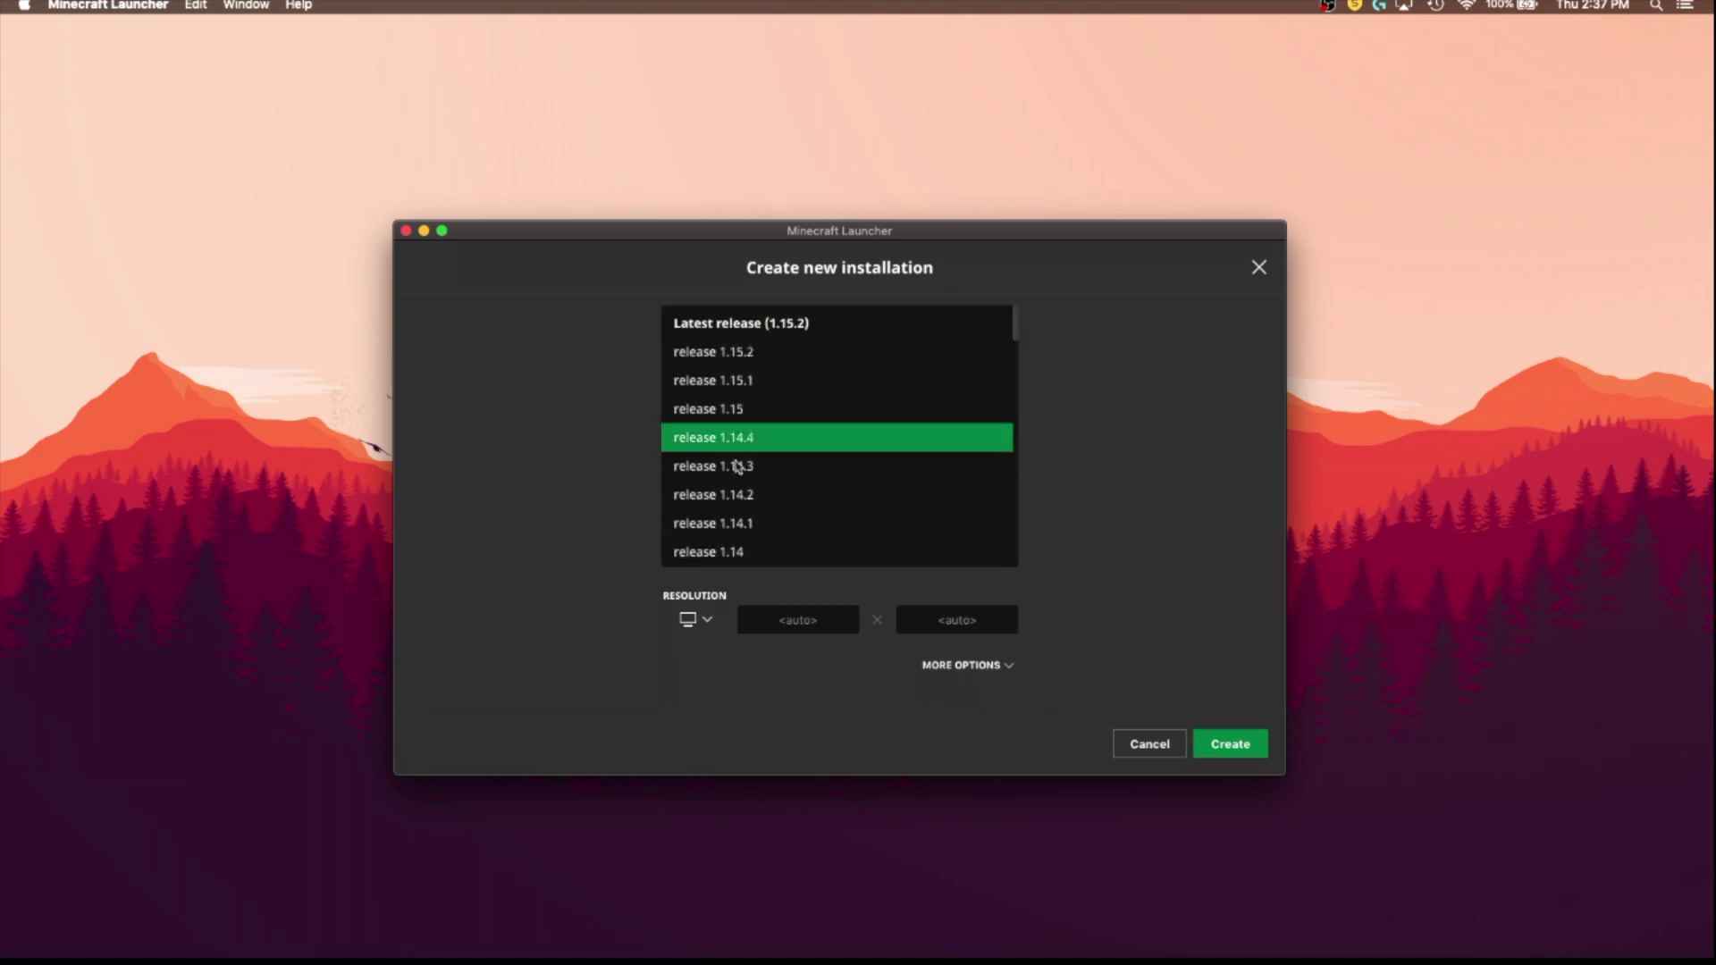
key("Escape")
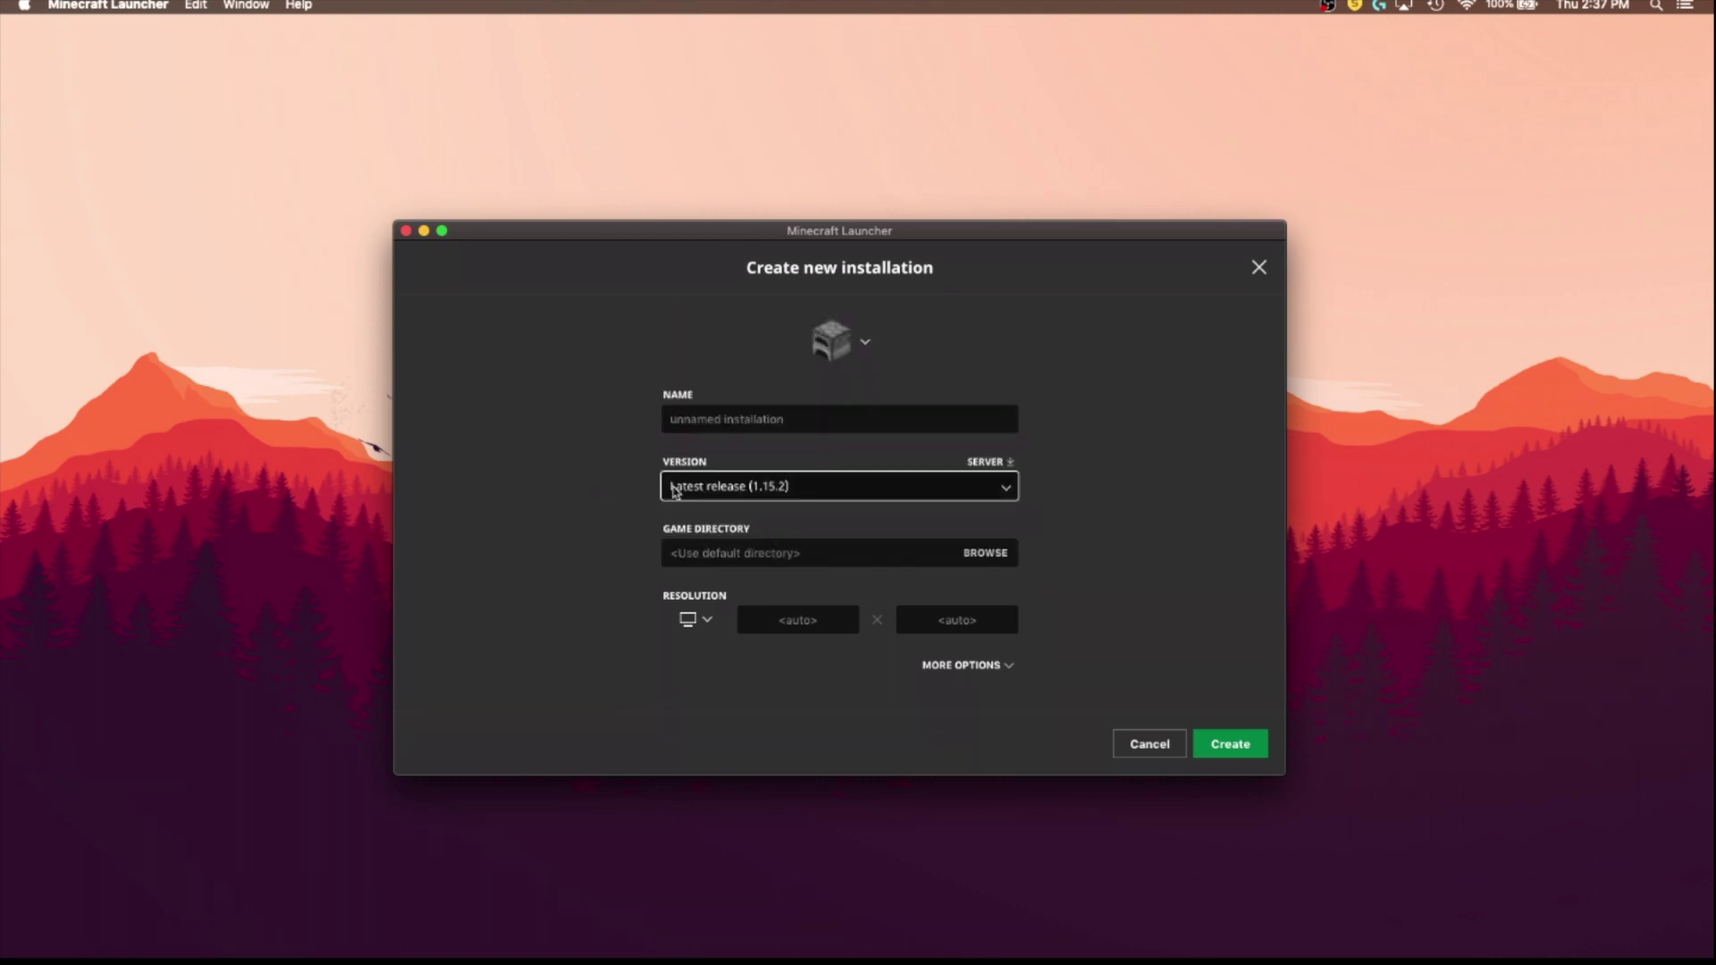
left_click(728, 490)
scroll(807, 454, "down", 15)
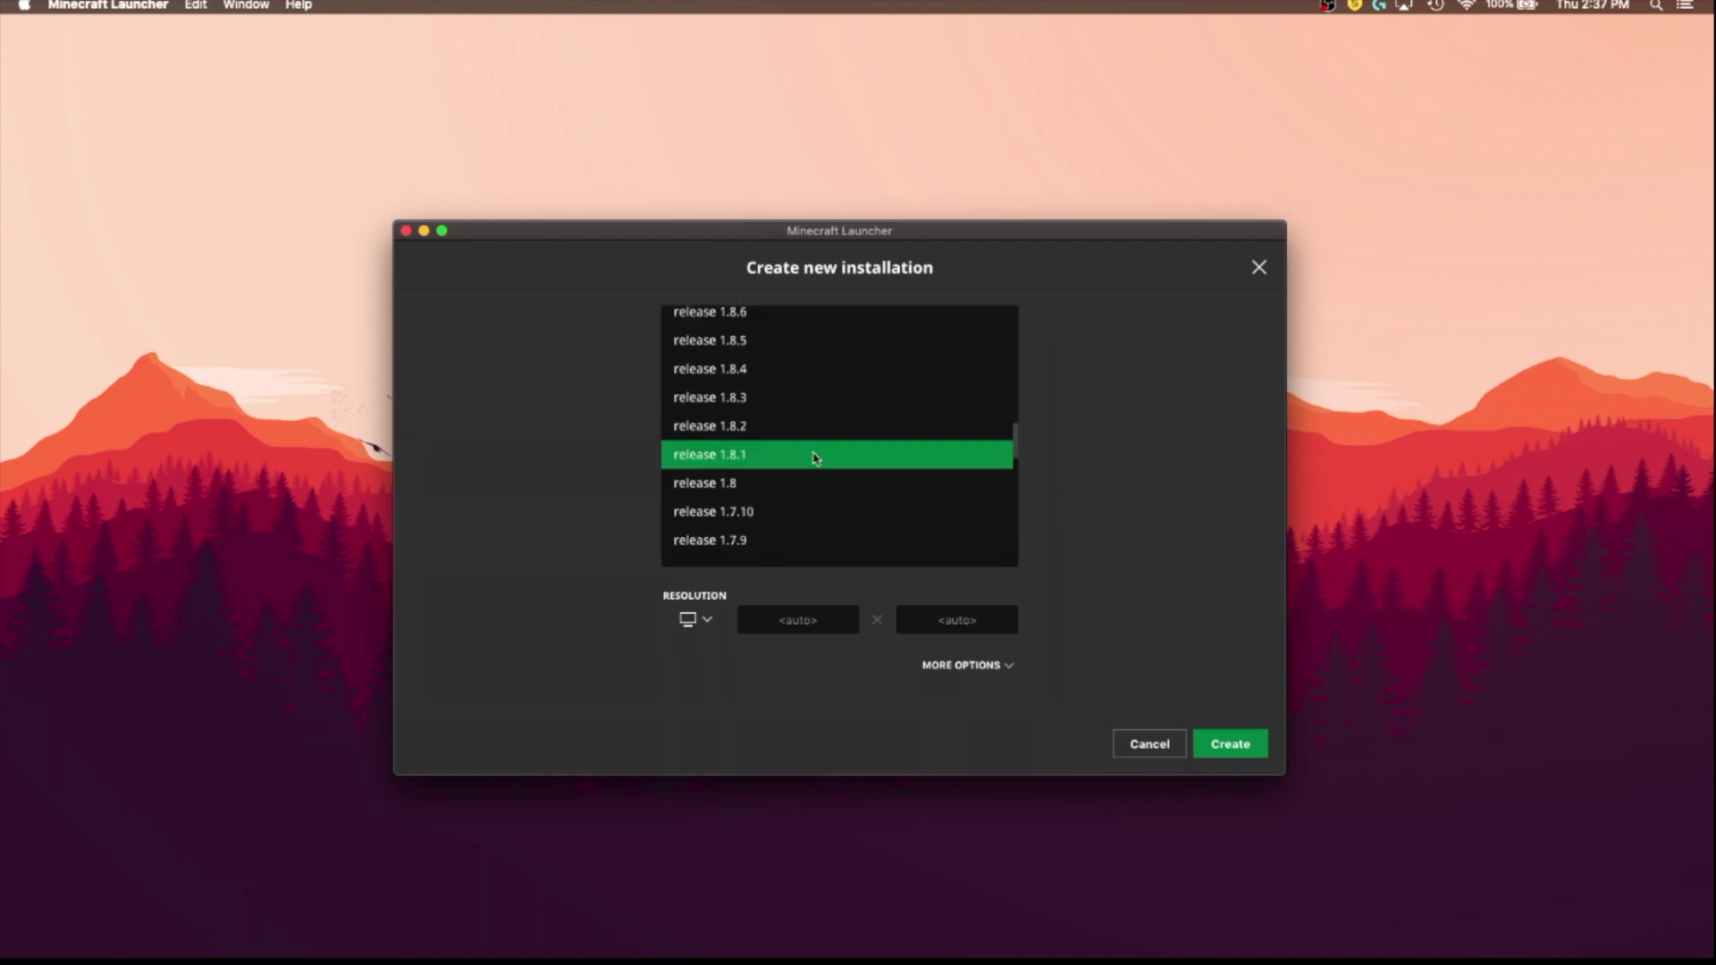
scroll(815, 458, "up", 5)
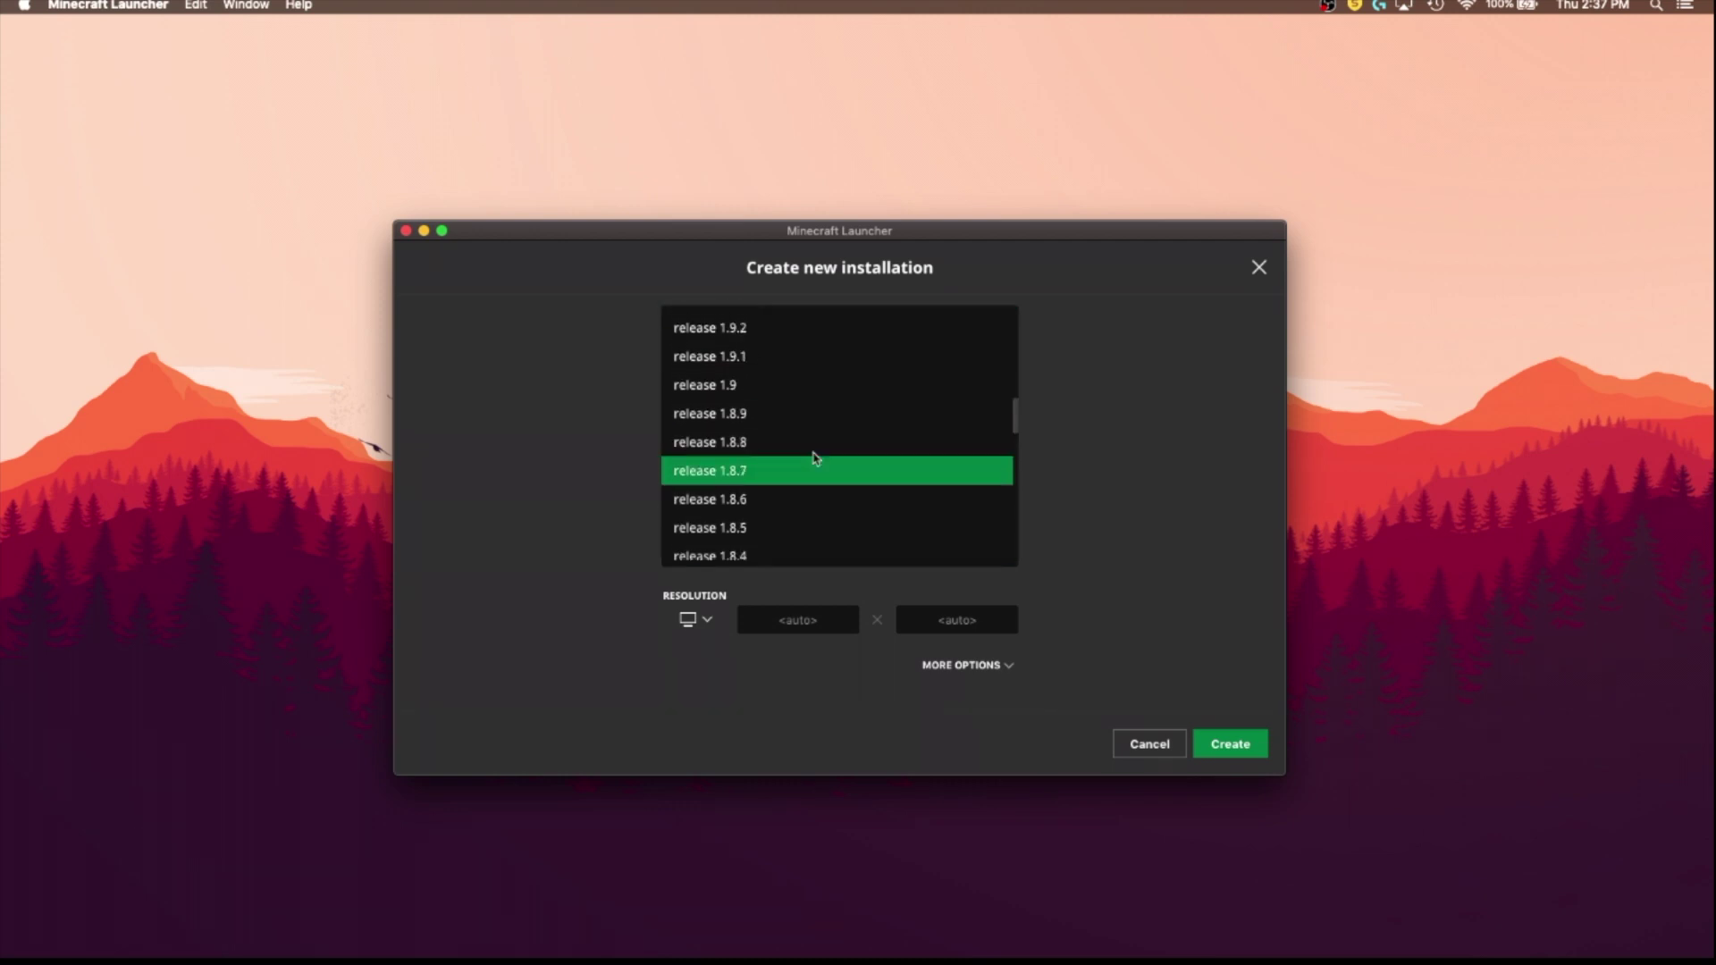
scroll(814, 457, "up", 1)
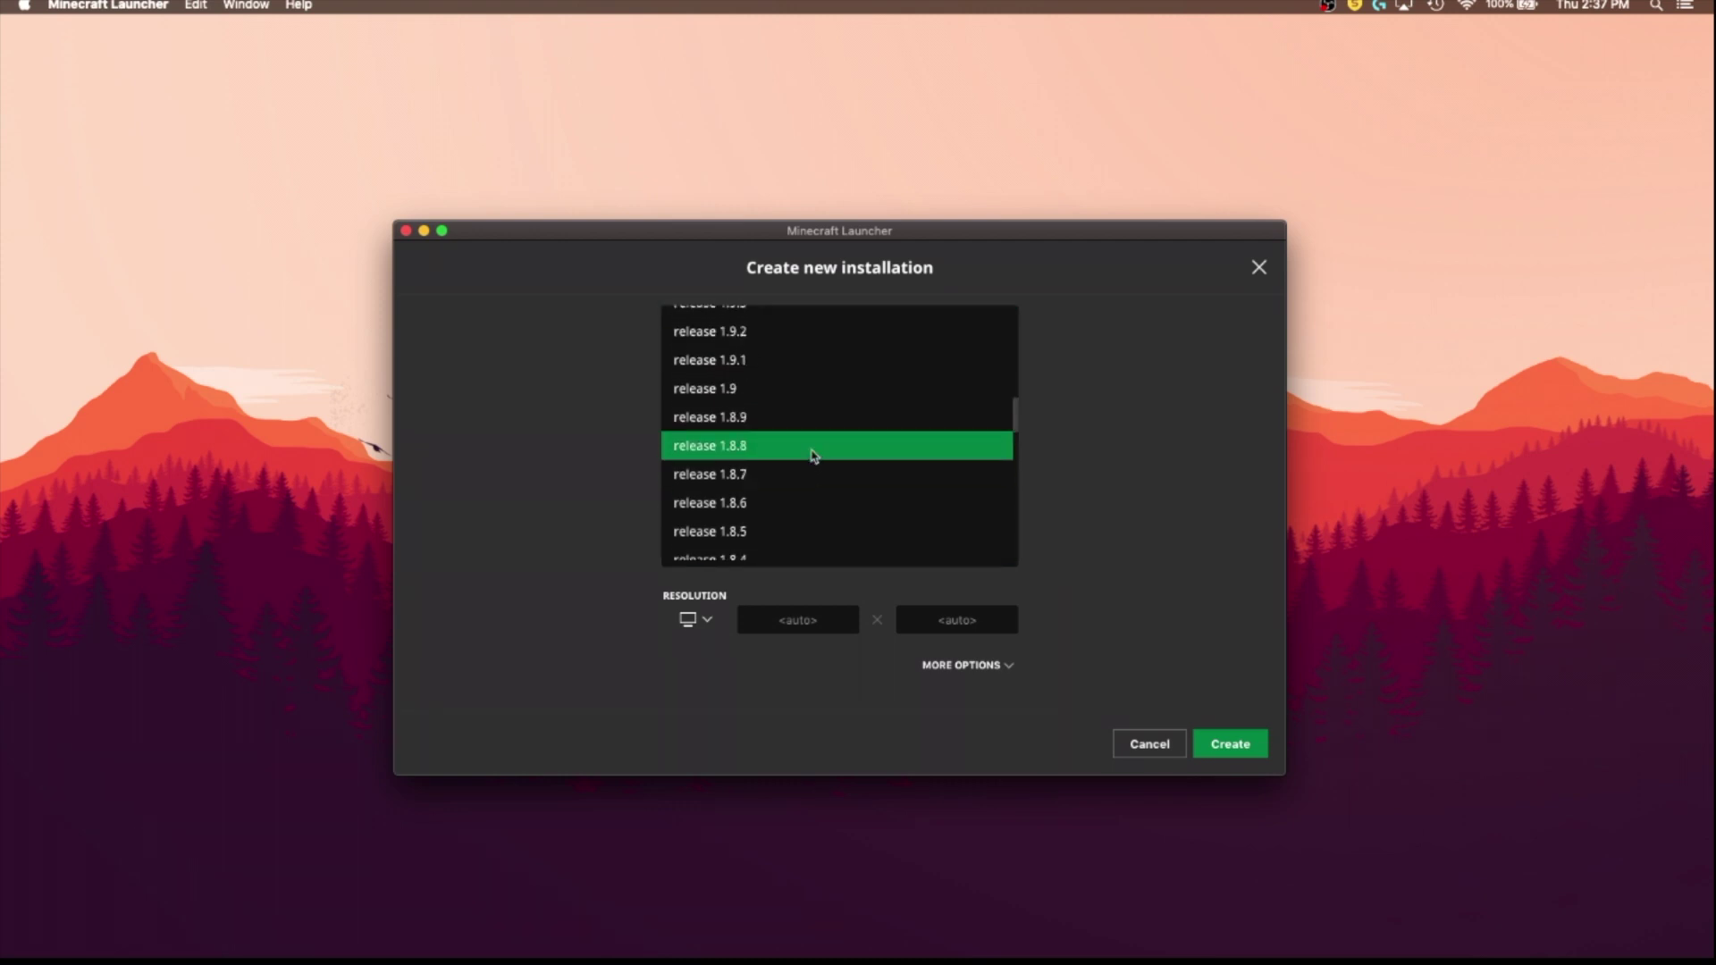
left_click(741, 426)
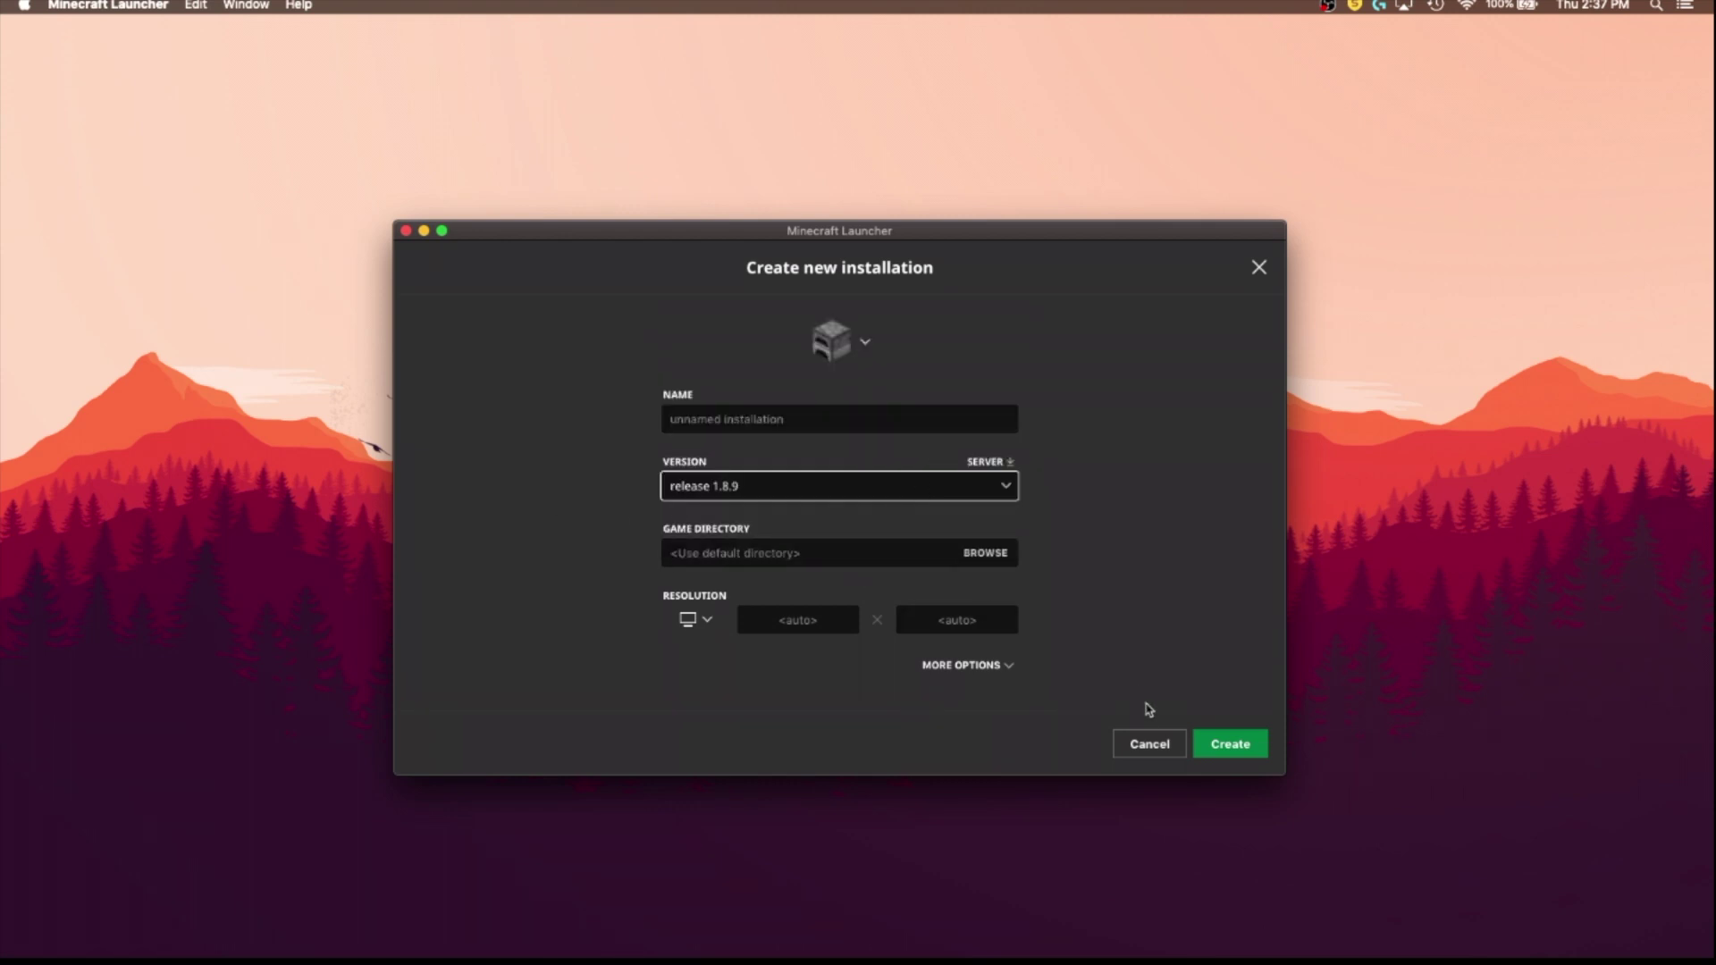
left_click(1204, 751)
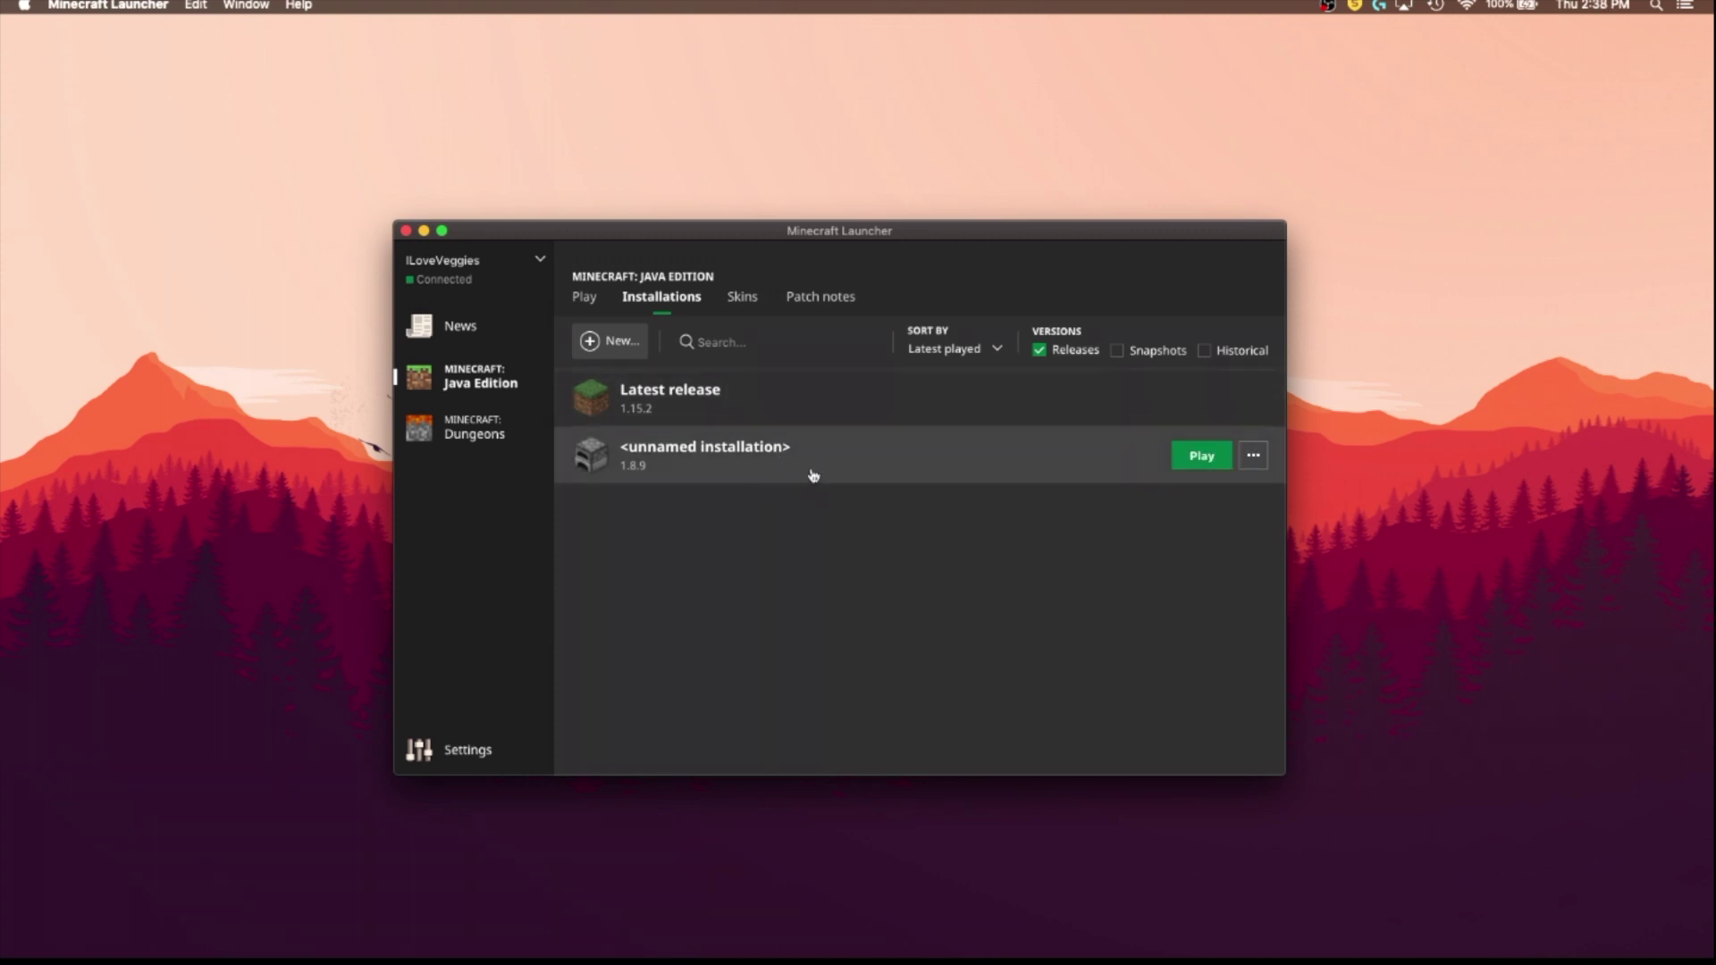
left_click(586, 299)
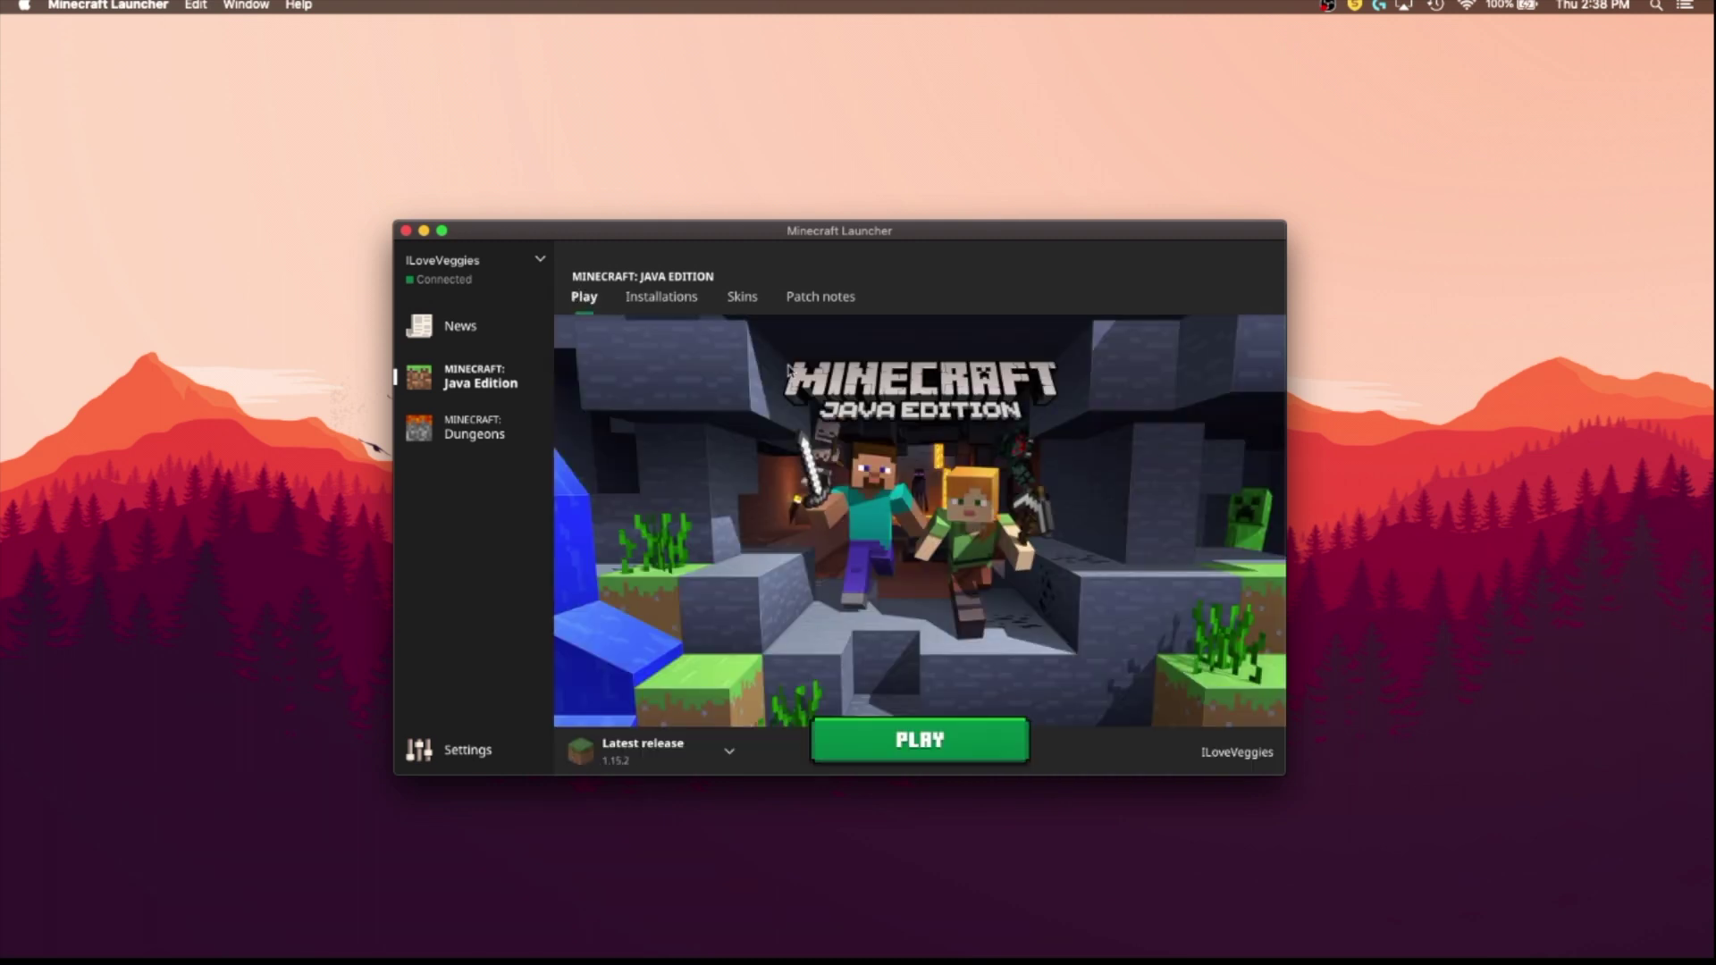
Select the unnamed 1.8.9 installation beside PLAY and launch the game.
left_click(654, 757)
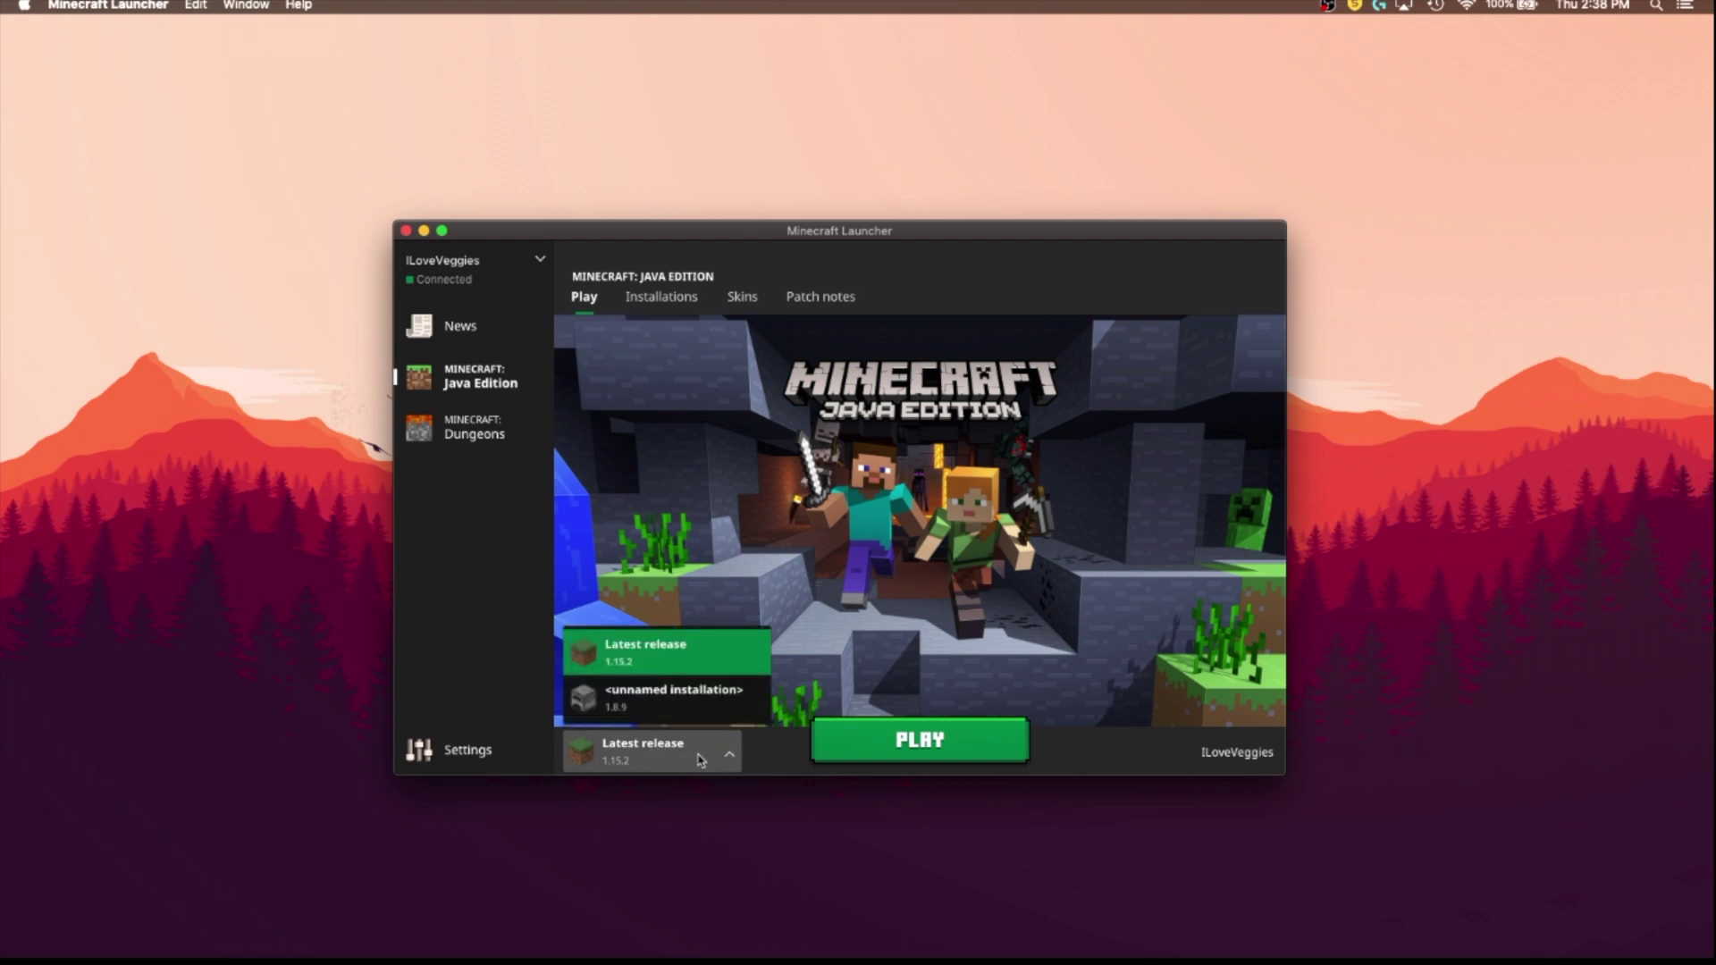
left_click(668, 704)
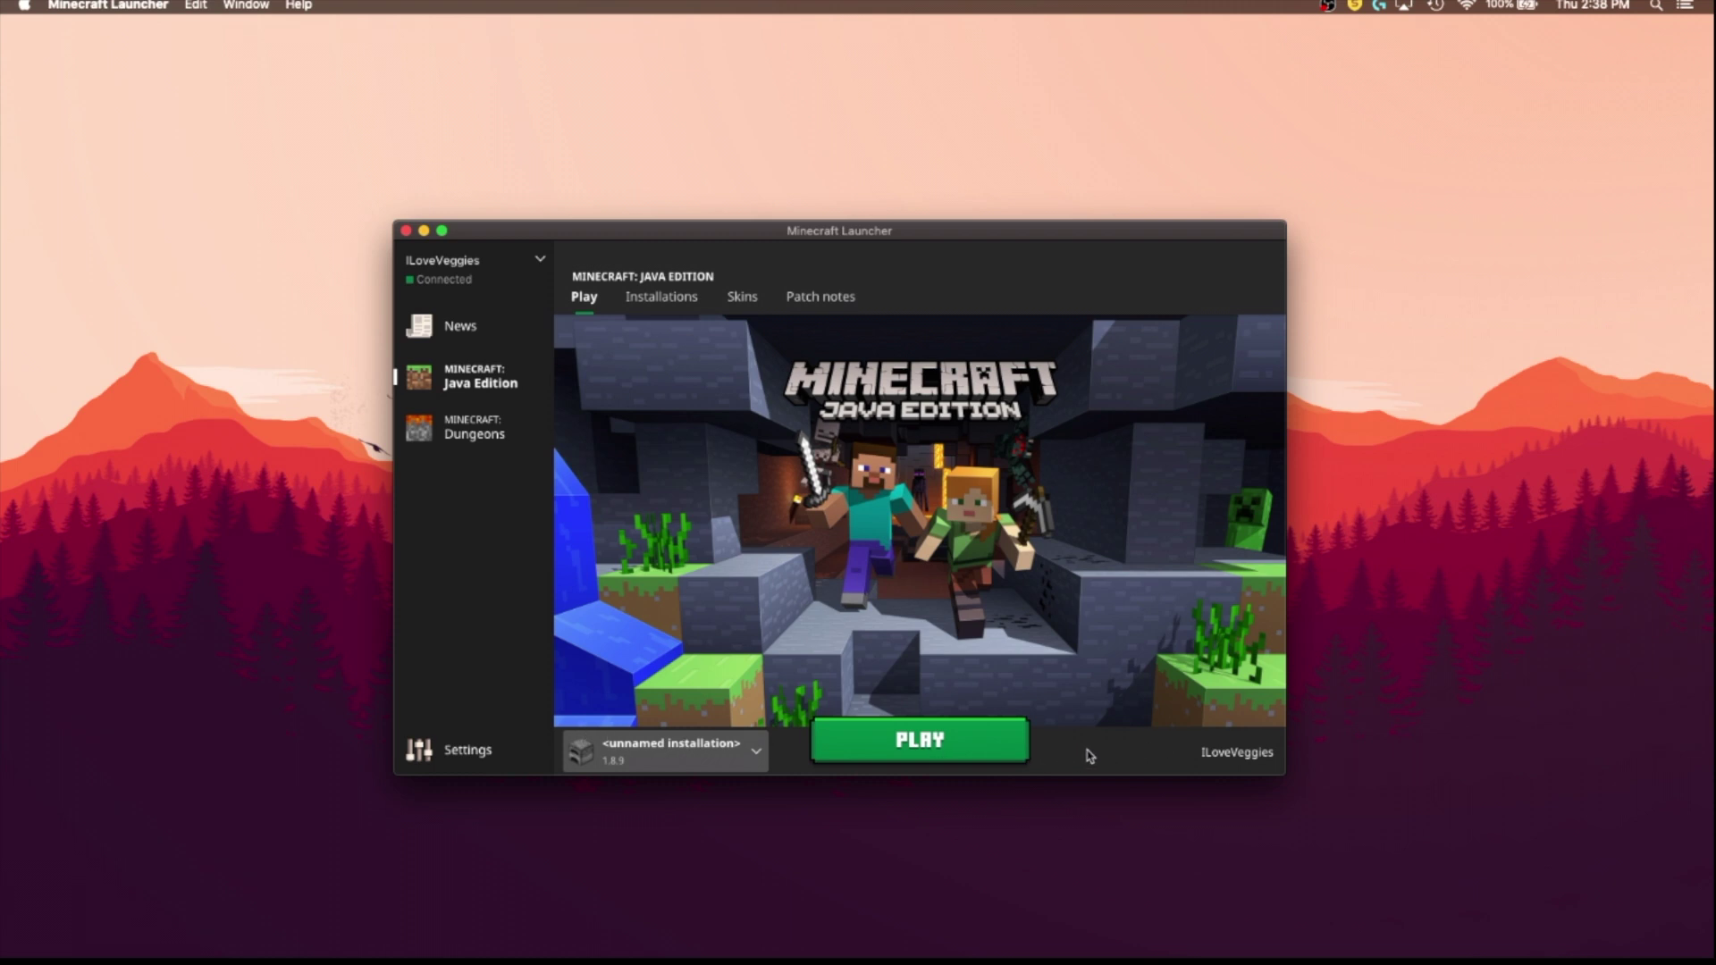
left_click(975, 737)
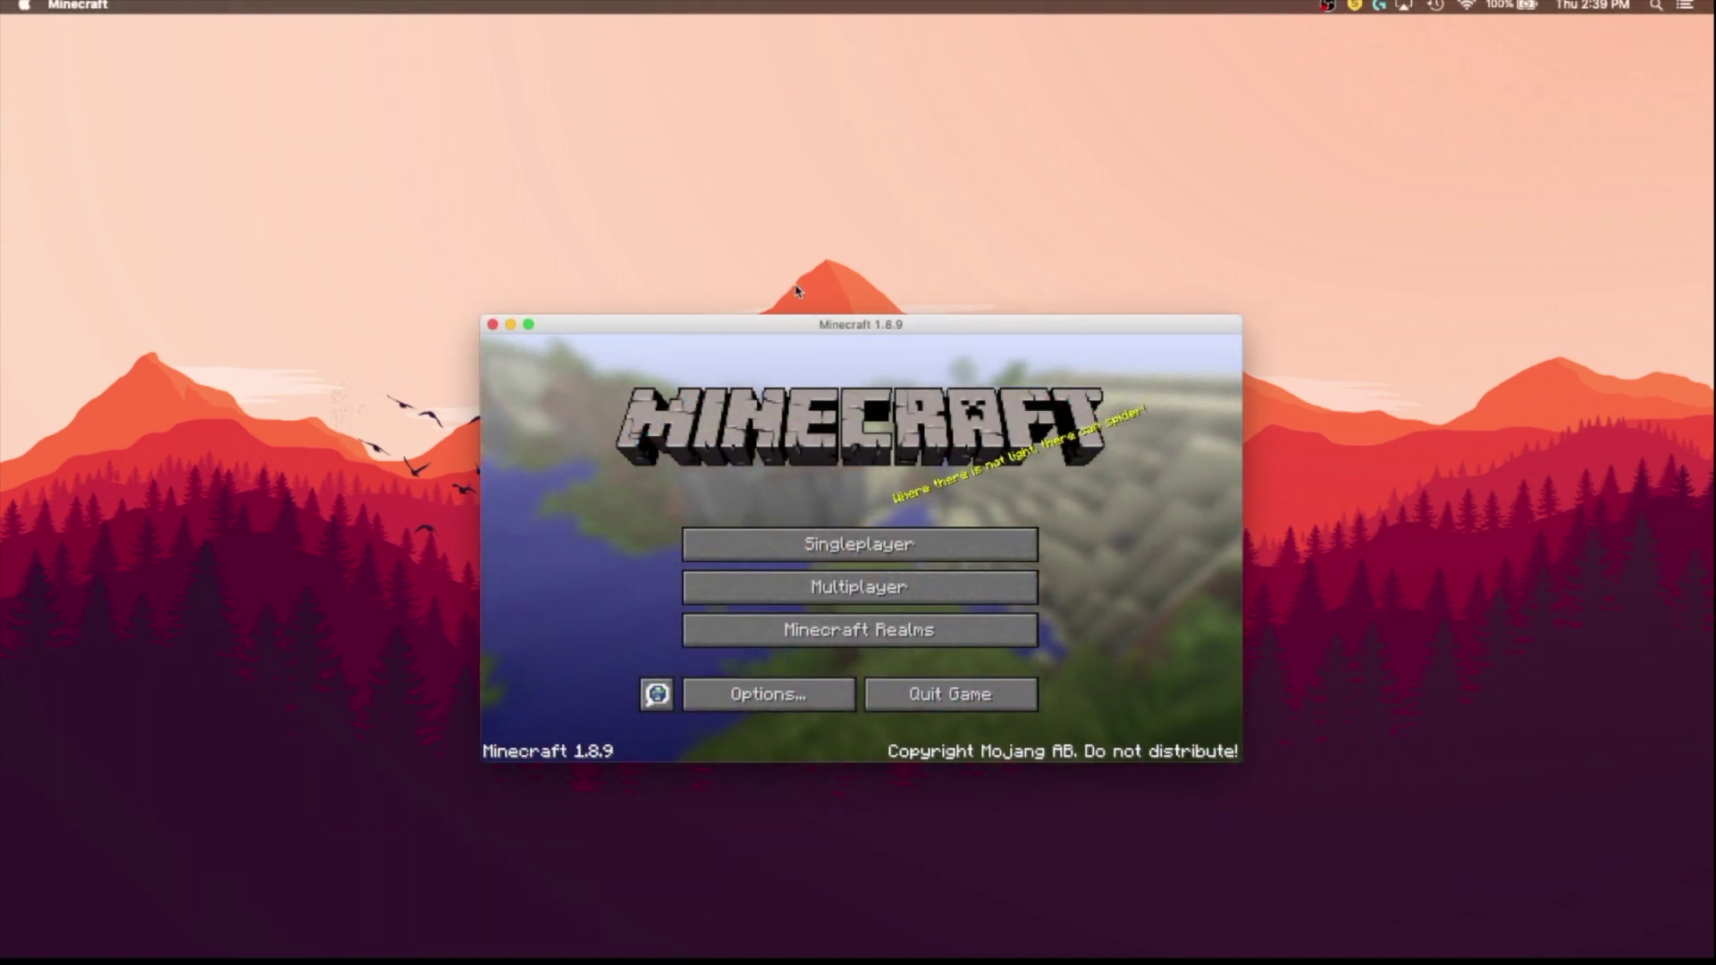
Drag the Minecraft 1.8.9 window up and to the left to view its title screen.
left_click_drag(768, 333, 730, 313)
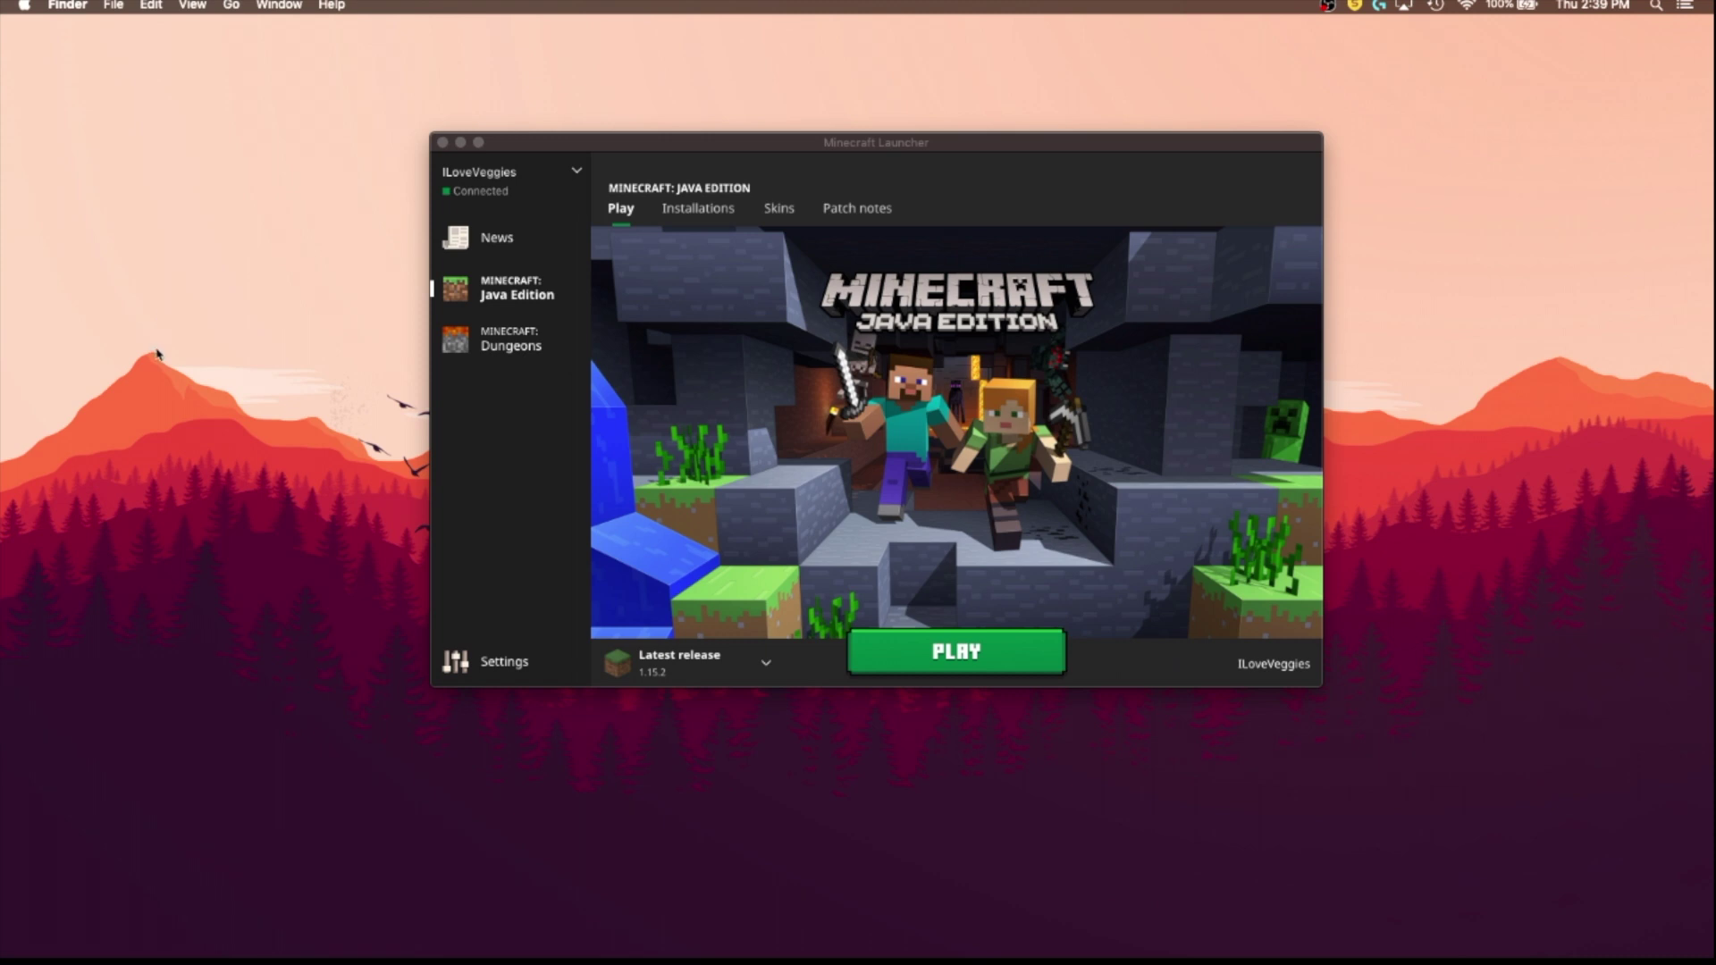
Filter the installations list to show snapshots instead of releases.
left_click(683, 214)
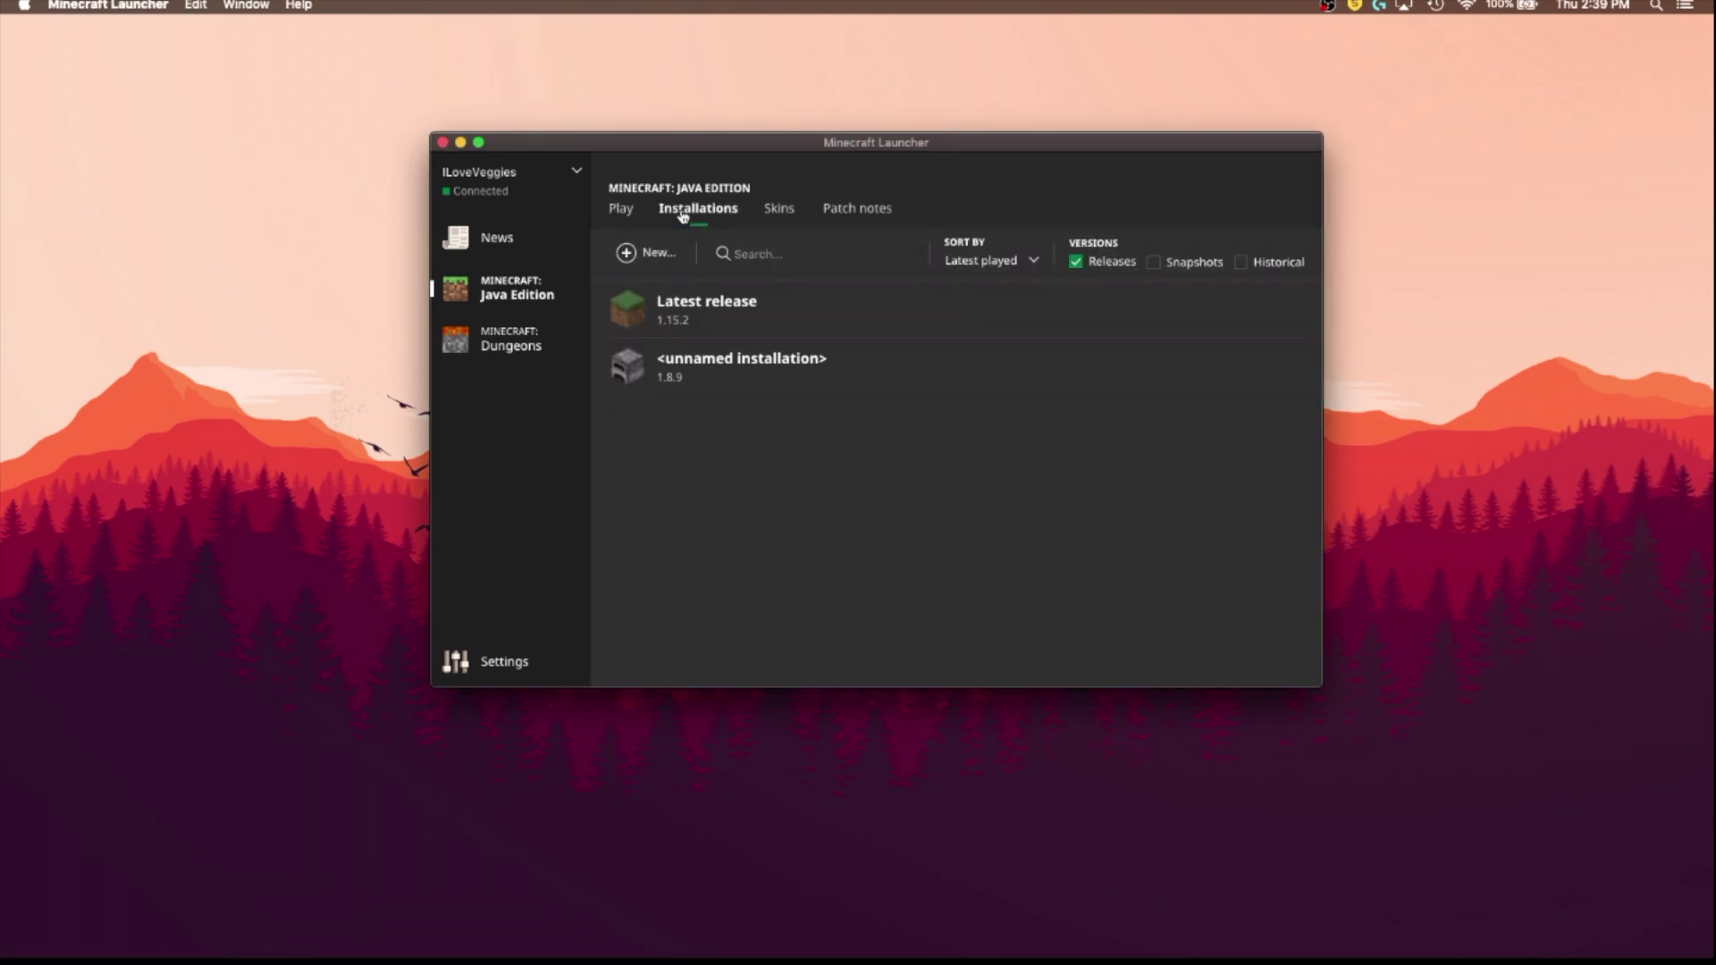
left_click(1162, 263)
left_click(1077, 265)
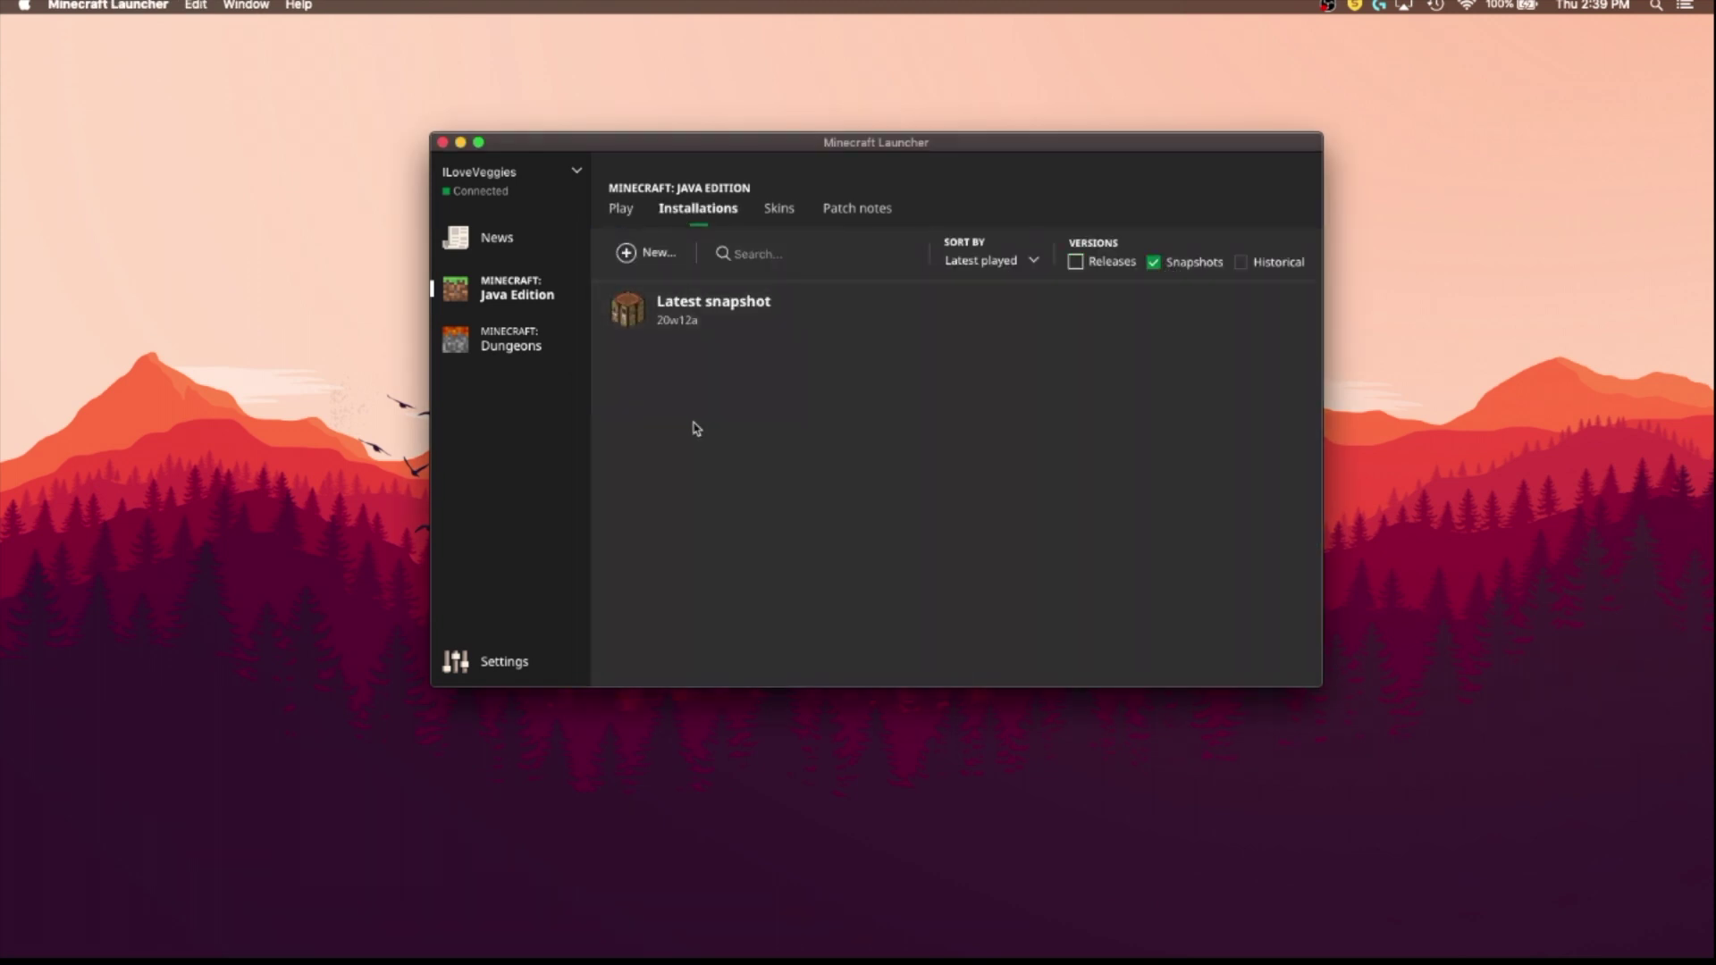
Create a new installation set to Latest snapshot (20w12a), then return to the Play page.
left_click(636, 256)
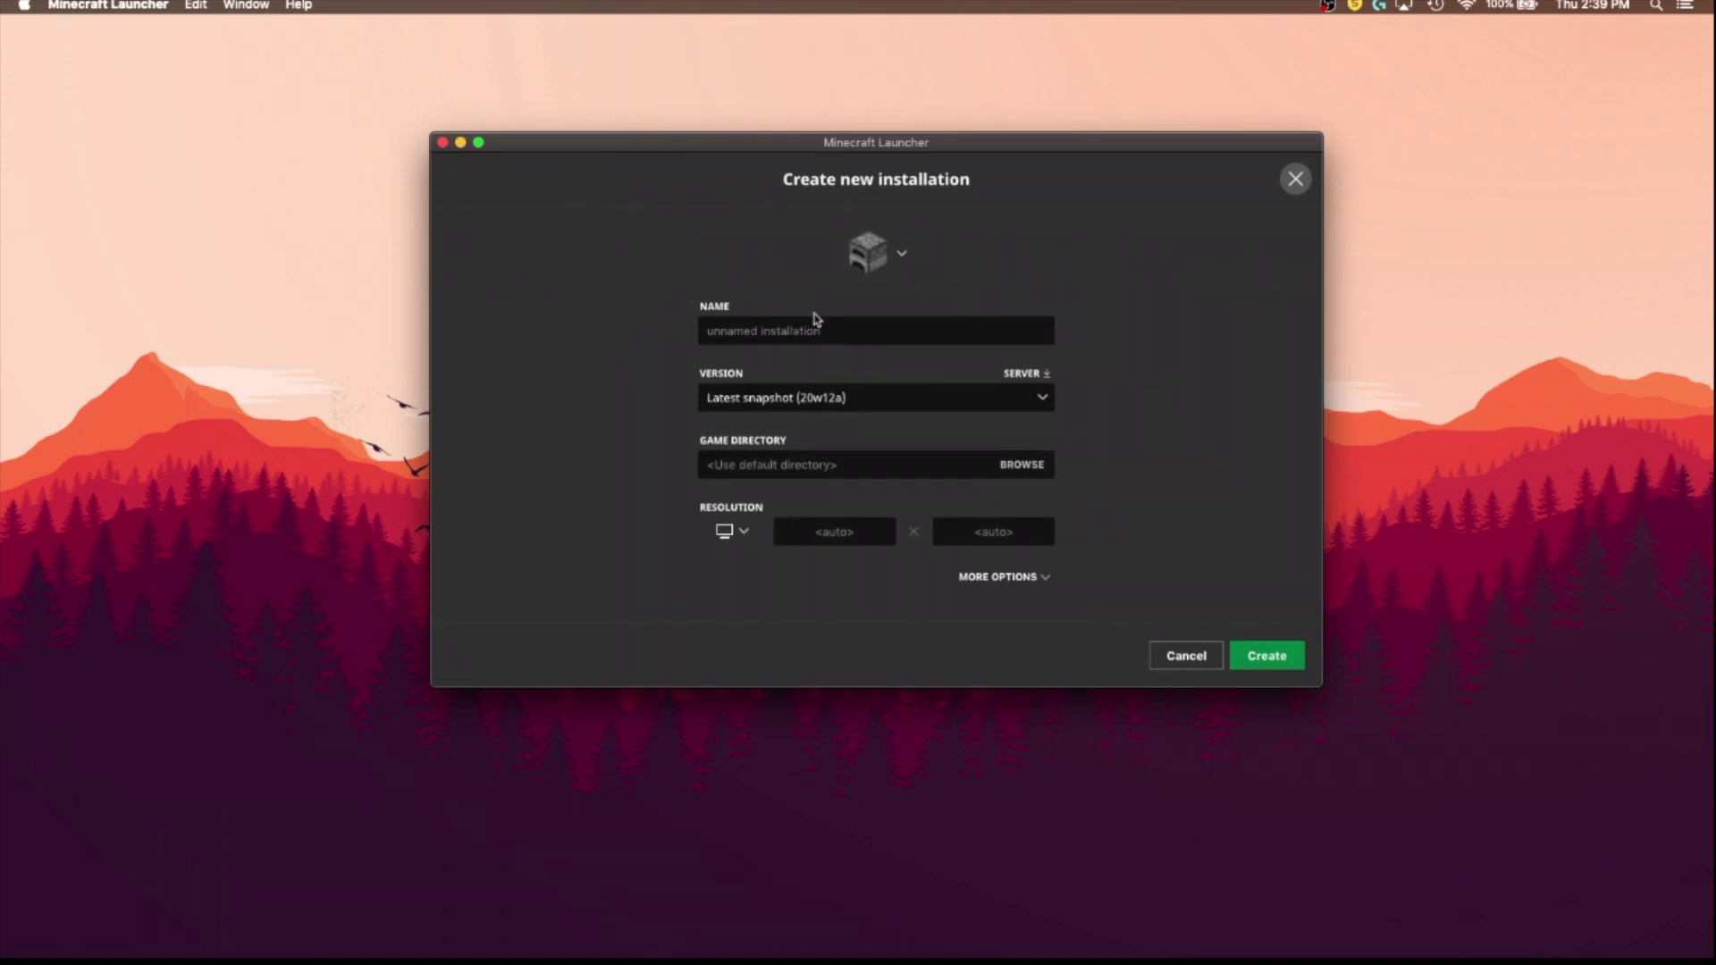
left_click(872, 407)
scroll(874, 409, "down", 10)
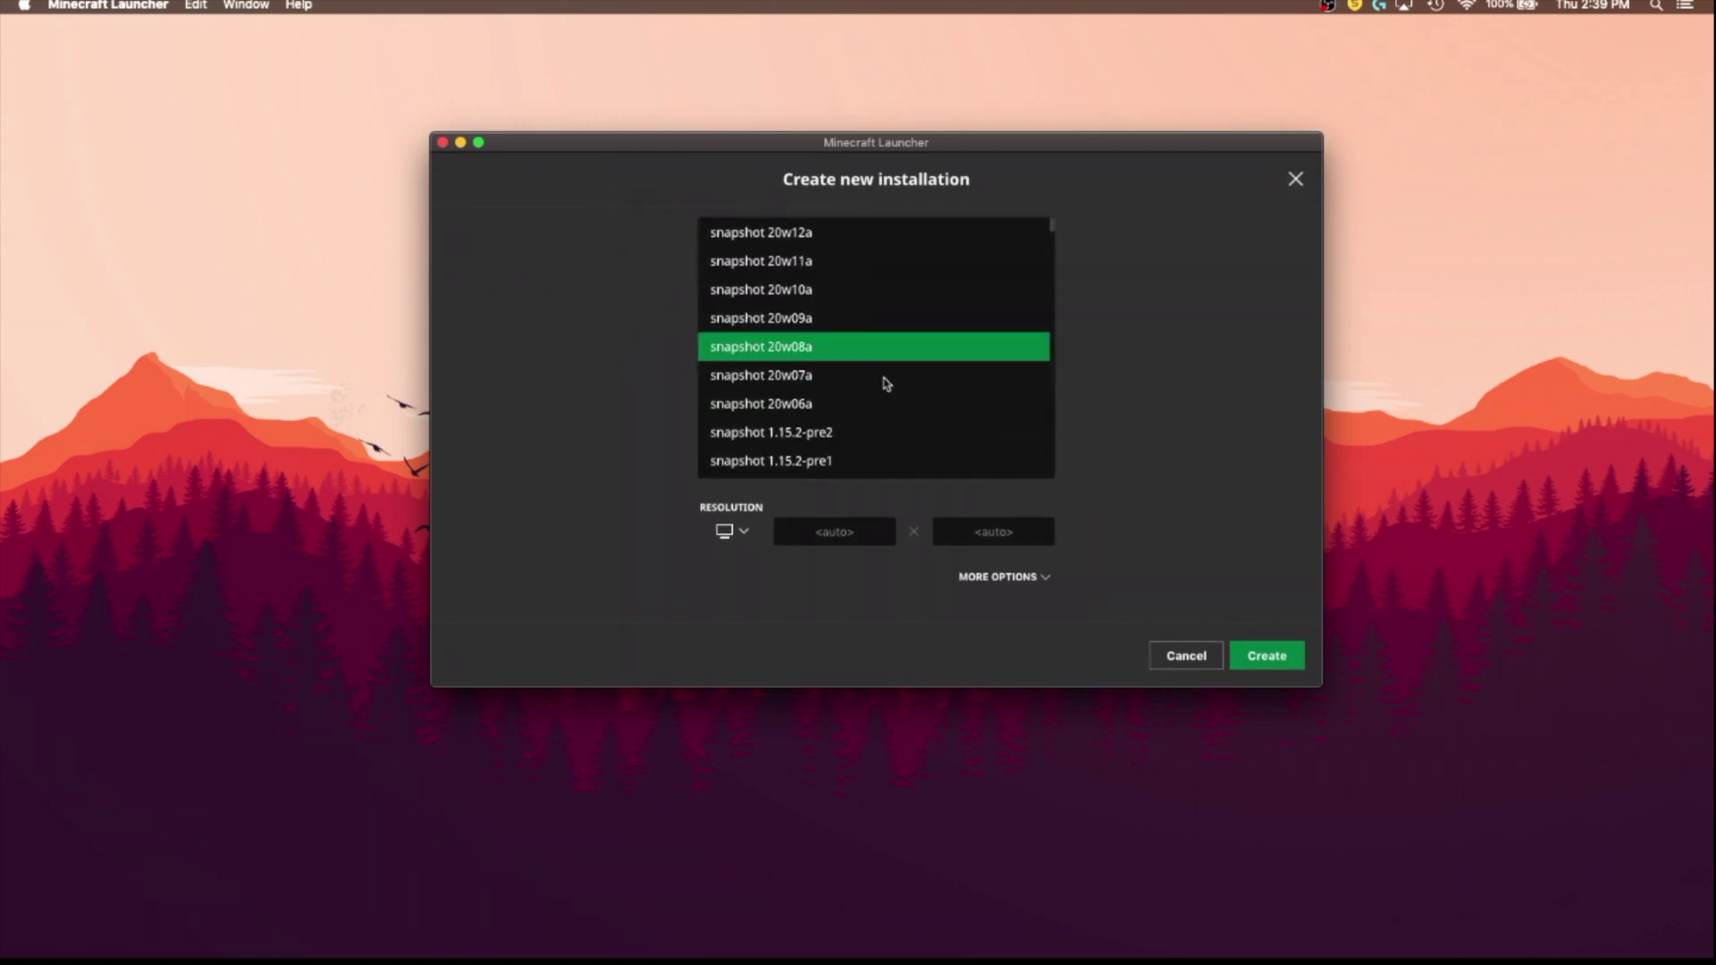
scroll(887, 384, "down", 20)
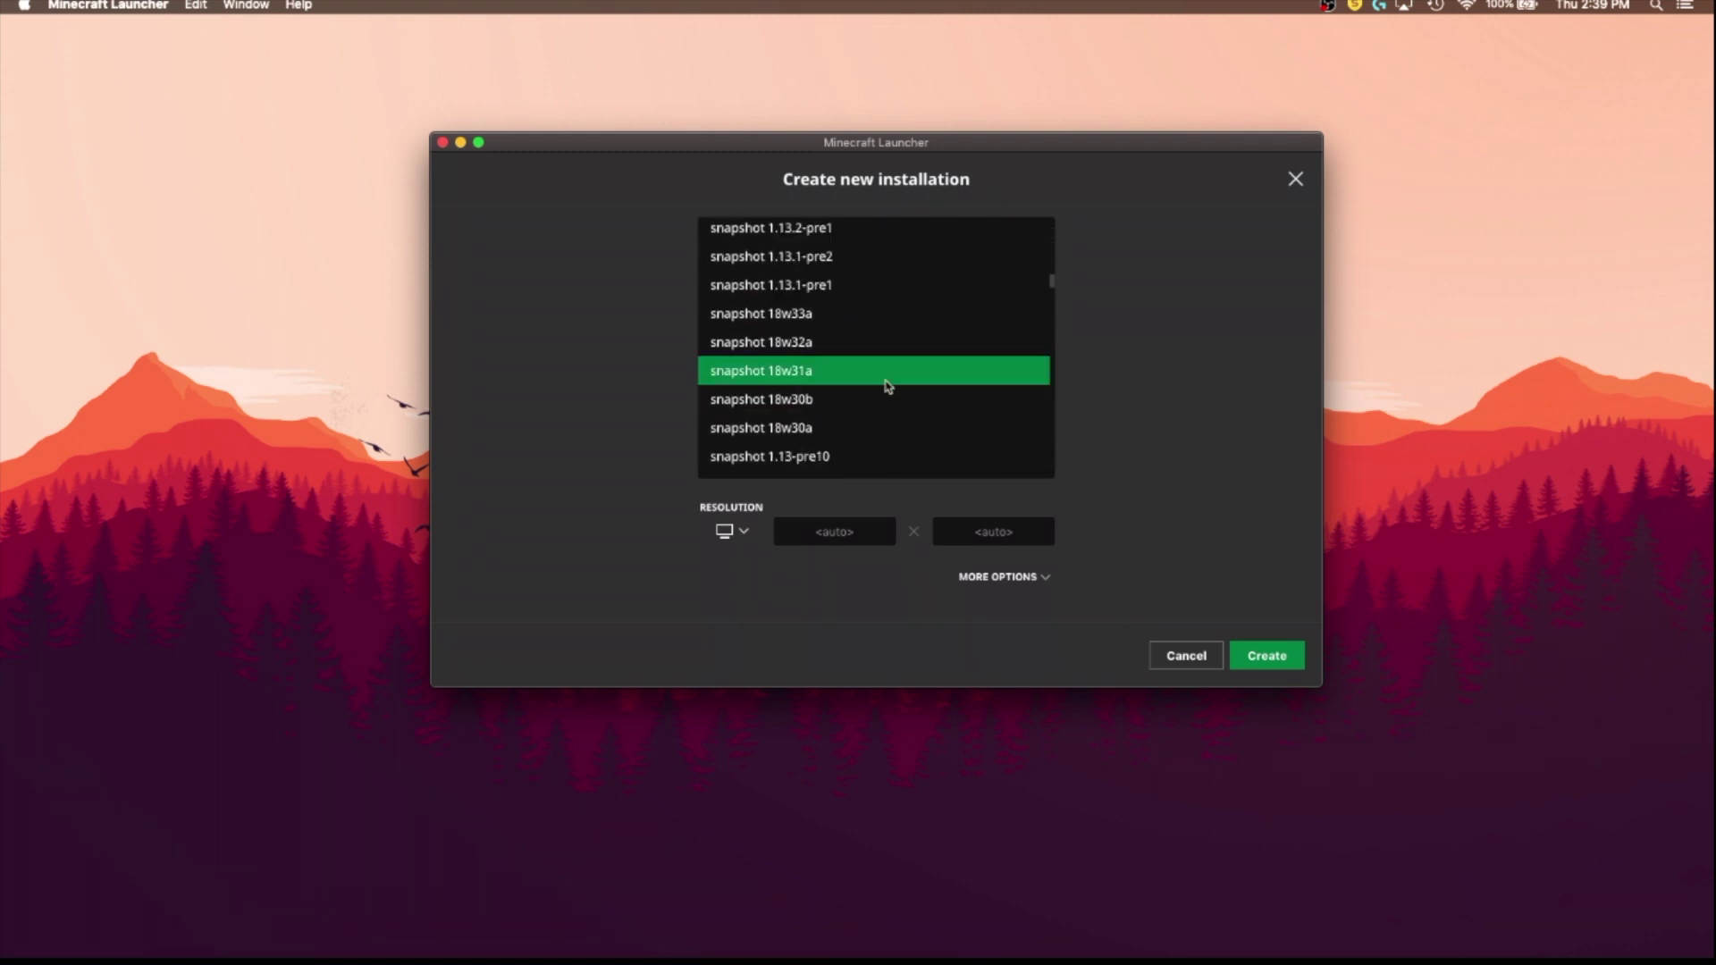
scroll(887, 386, "up", 20)
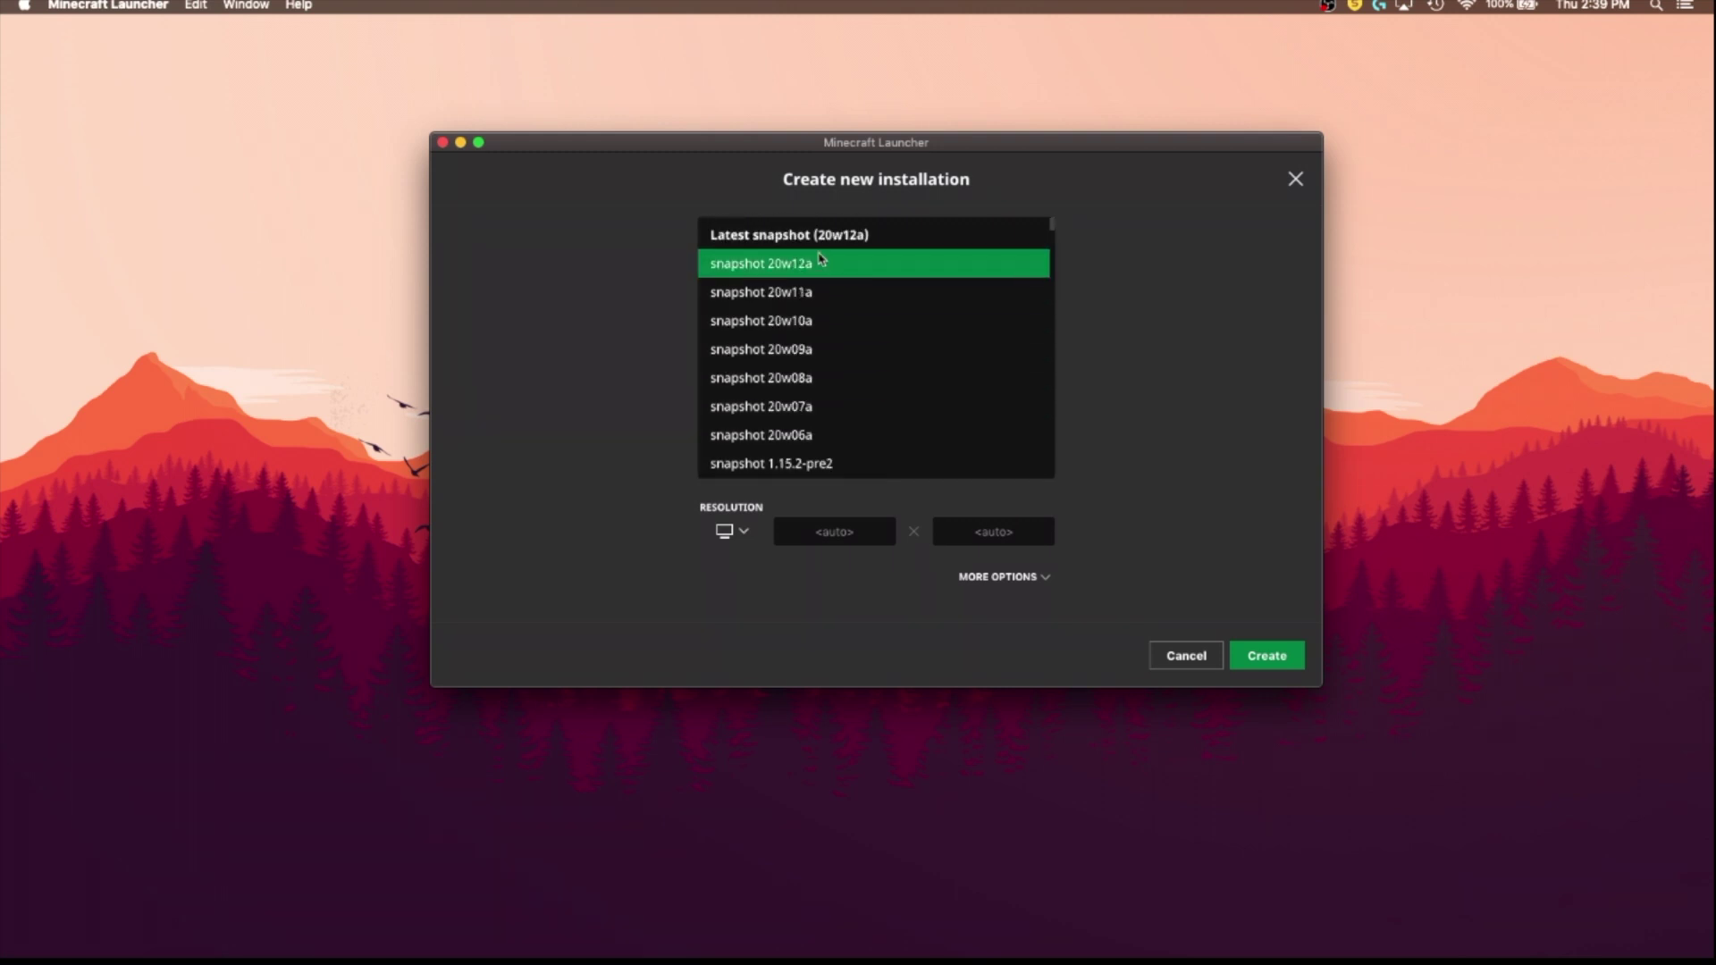
left_click(817, 244)
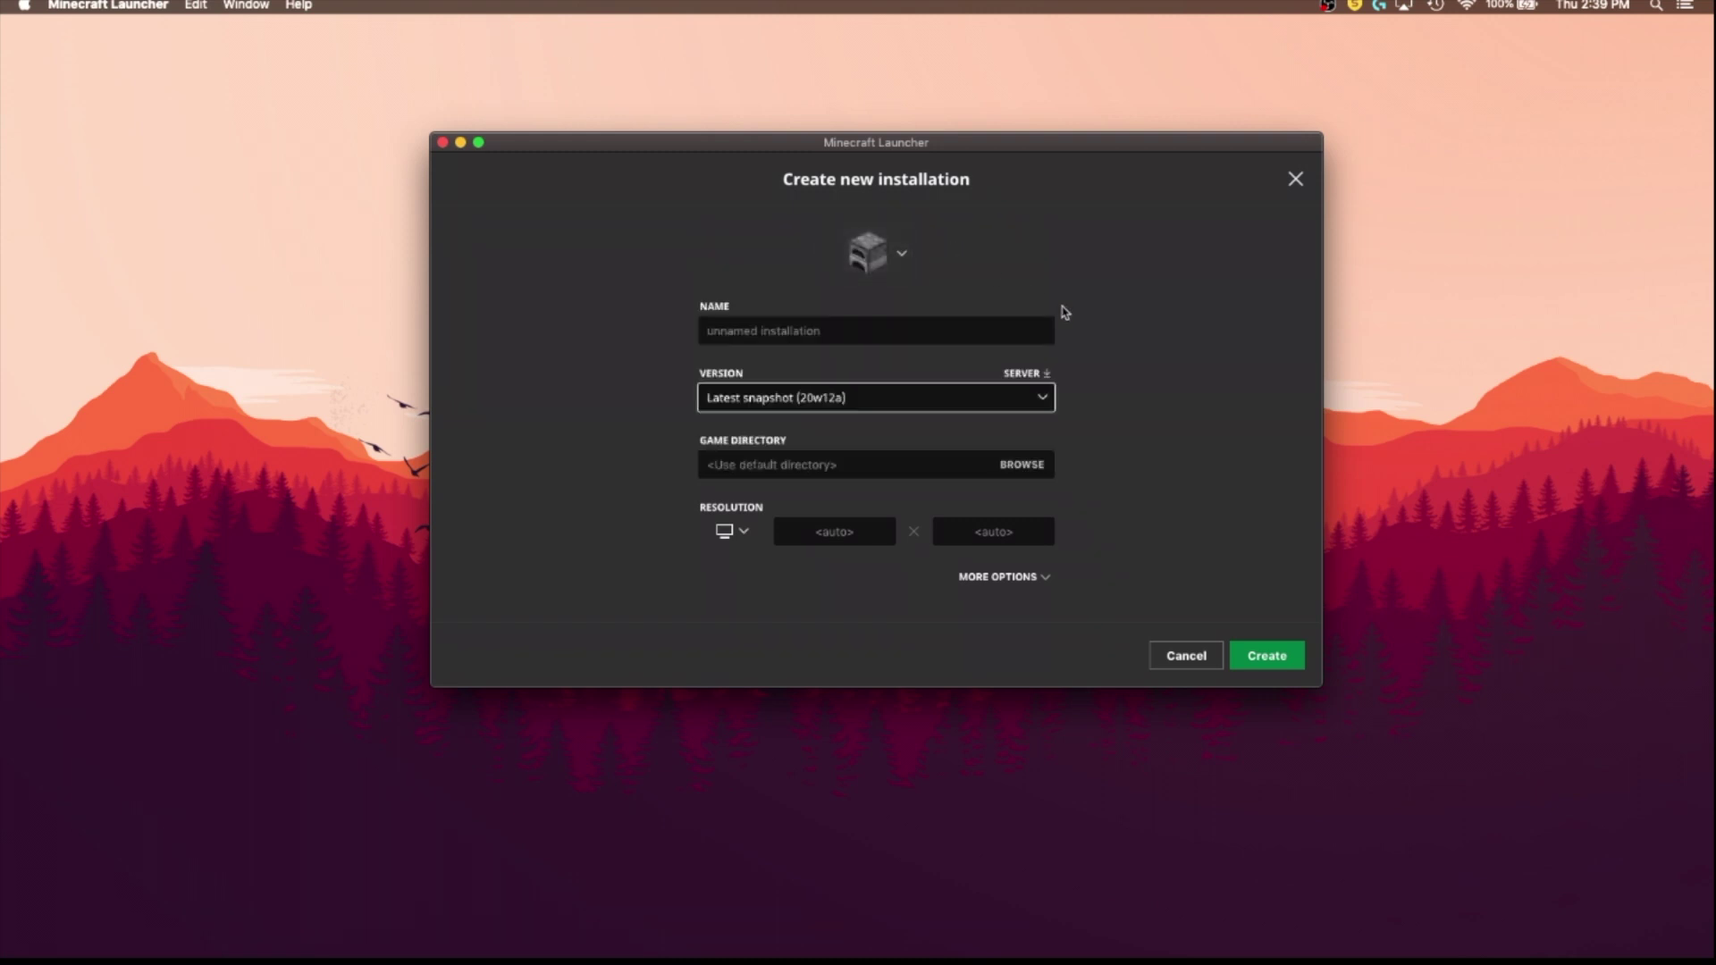
left_click(1267, 656)
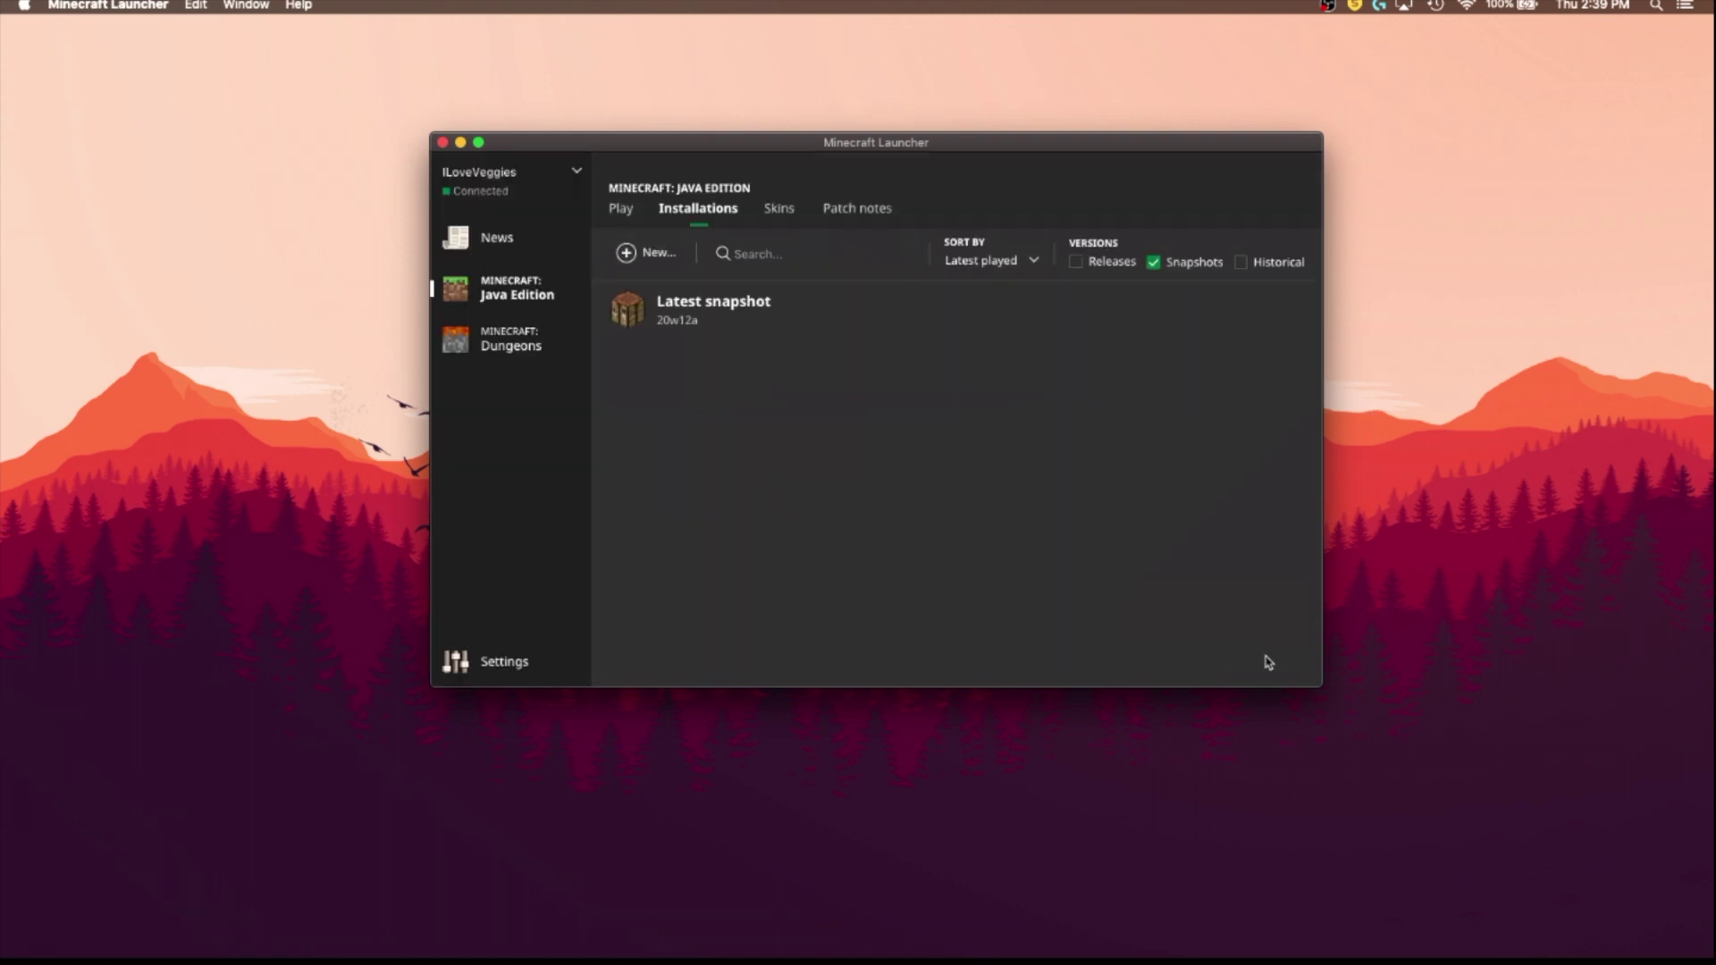
left_click(621, 208)
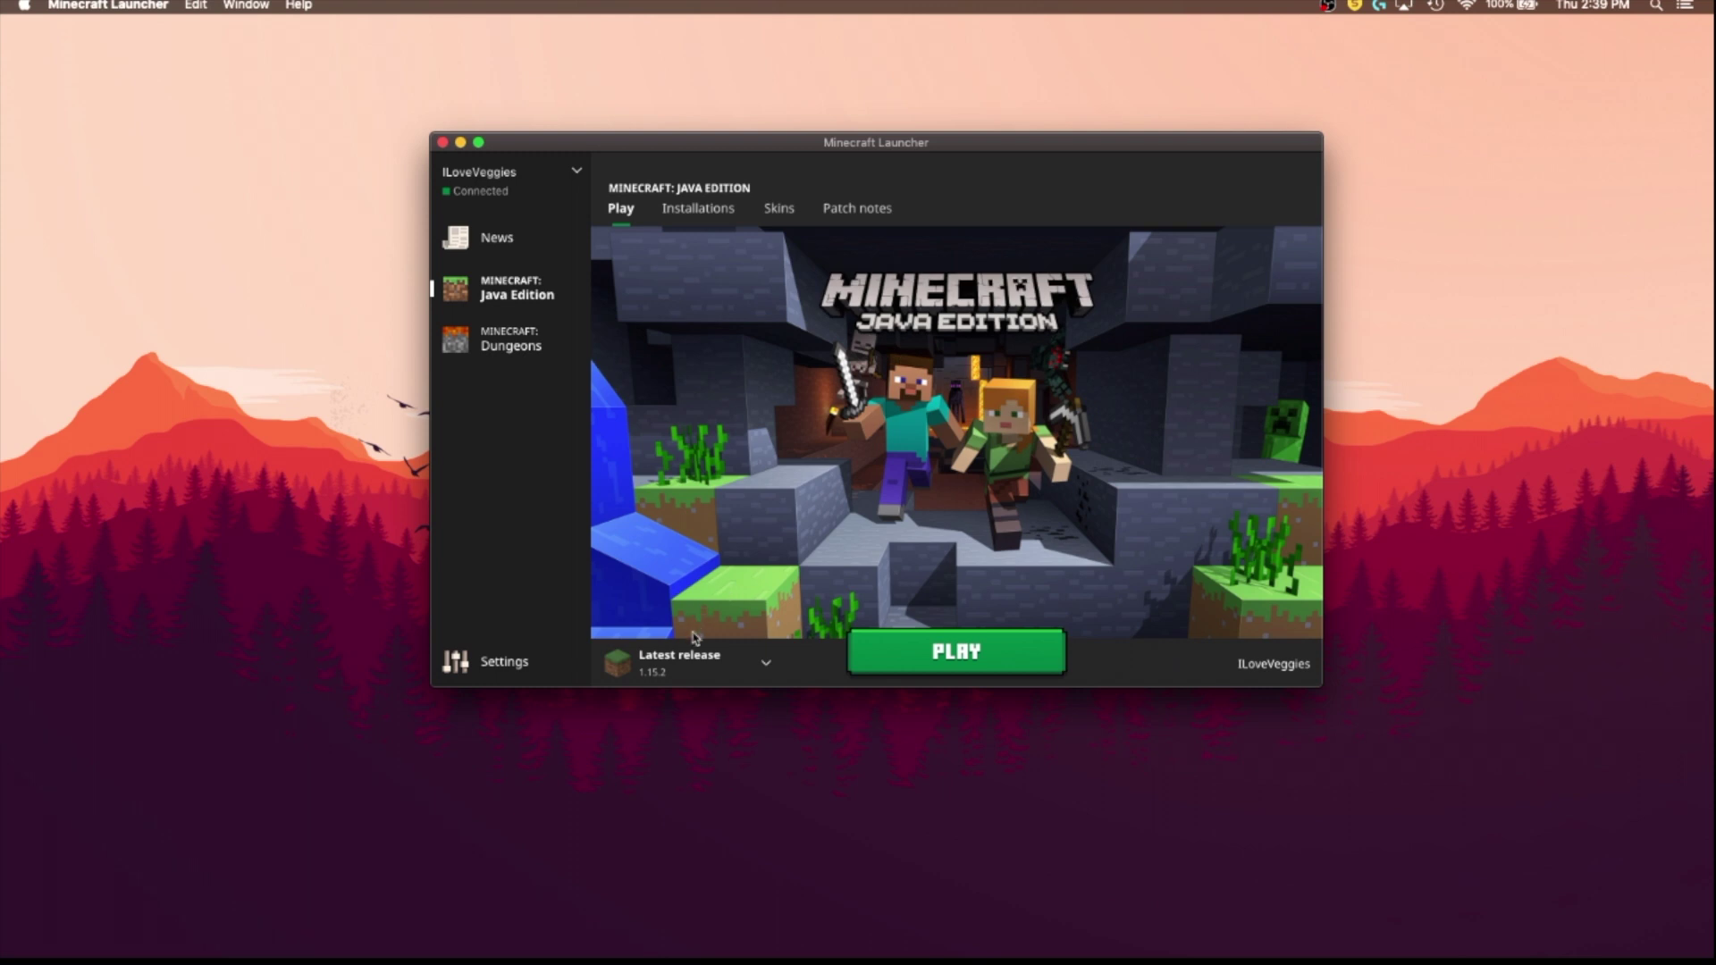
Select the Latest snapshot 20w12a installation and launch it so its files download.
left_click(696, 661)
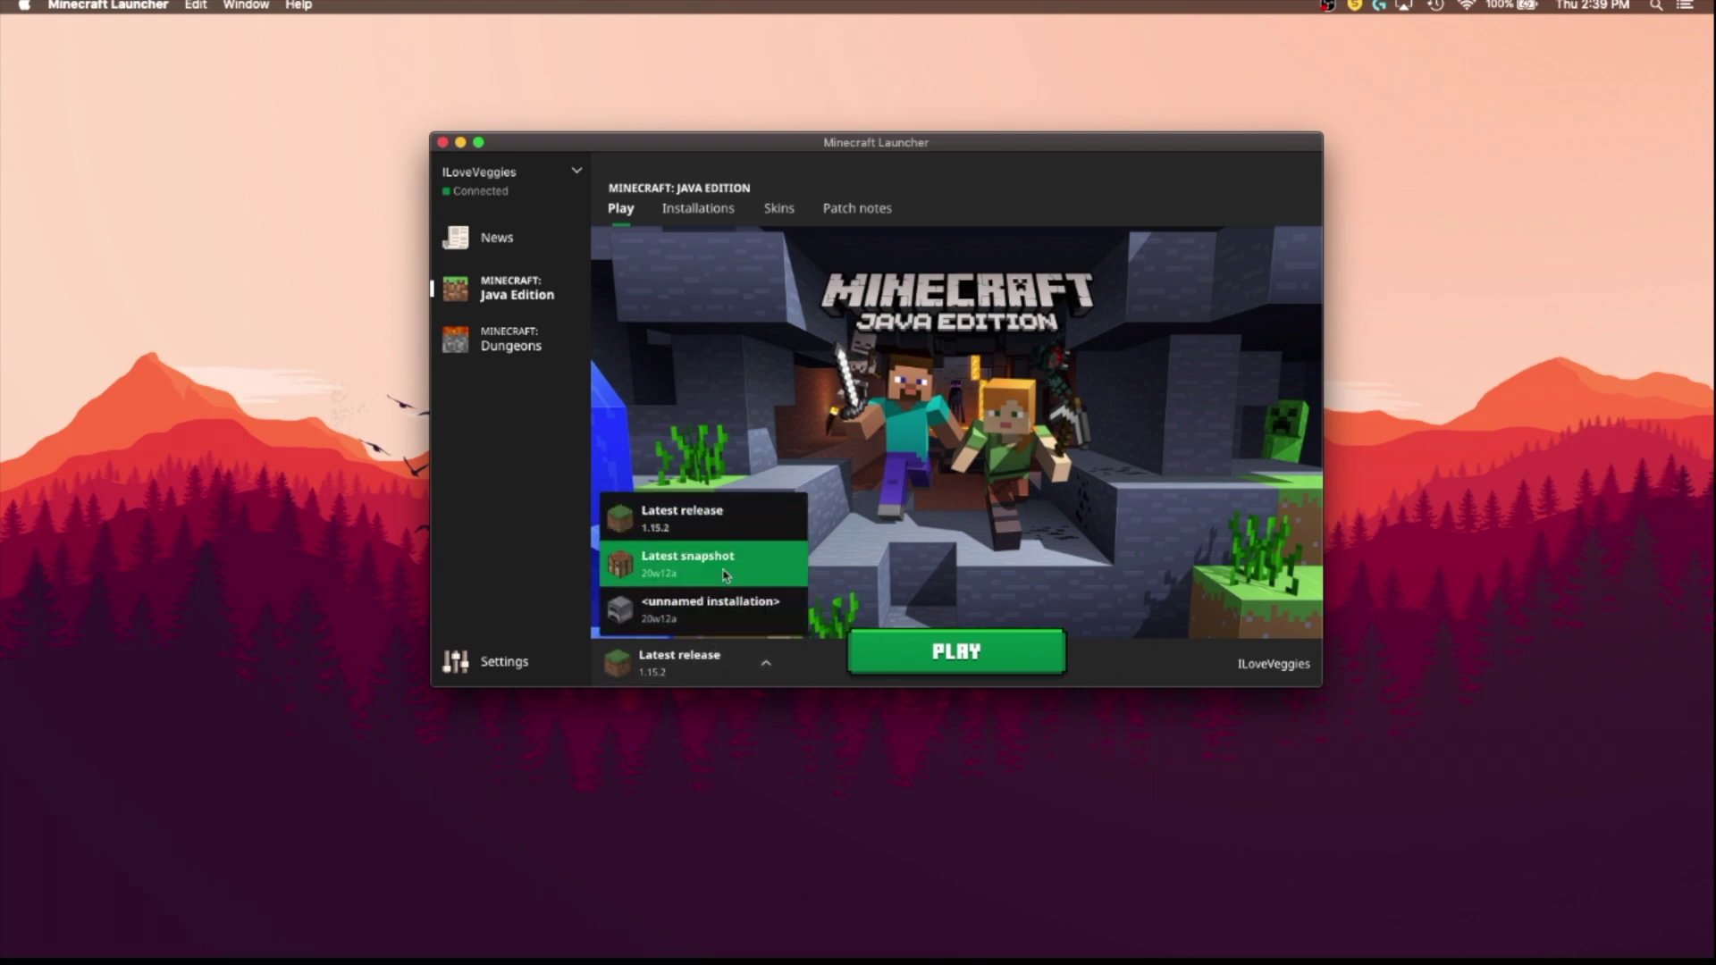
left_click(708, 569)
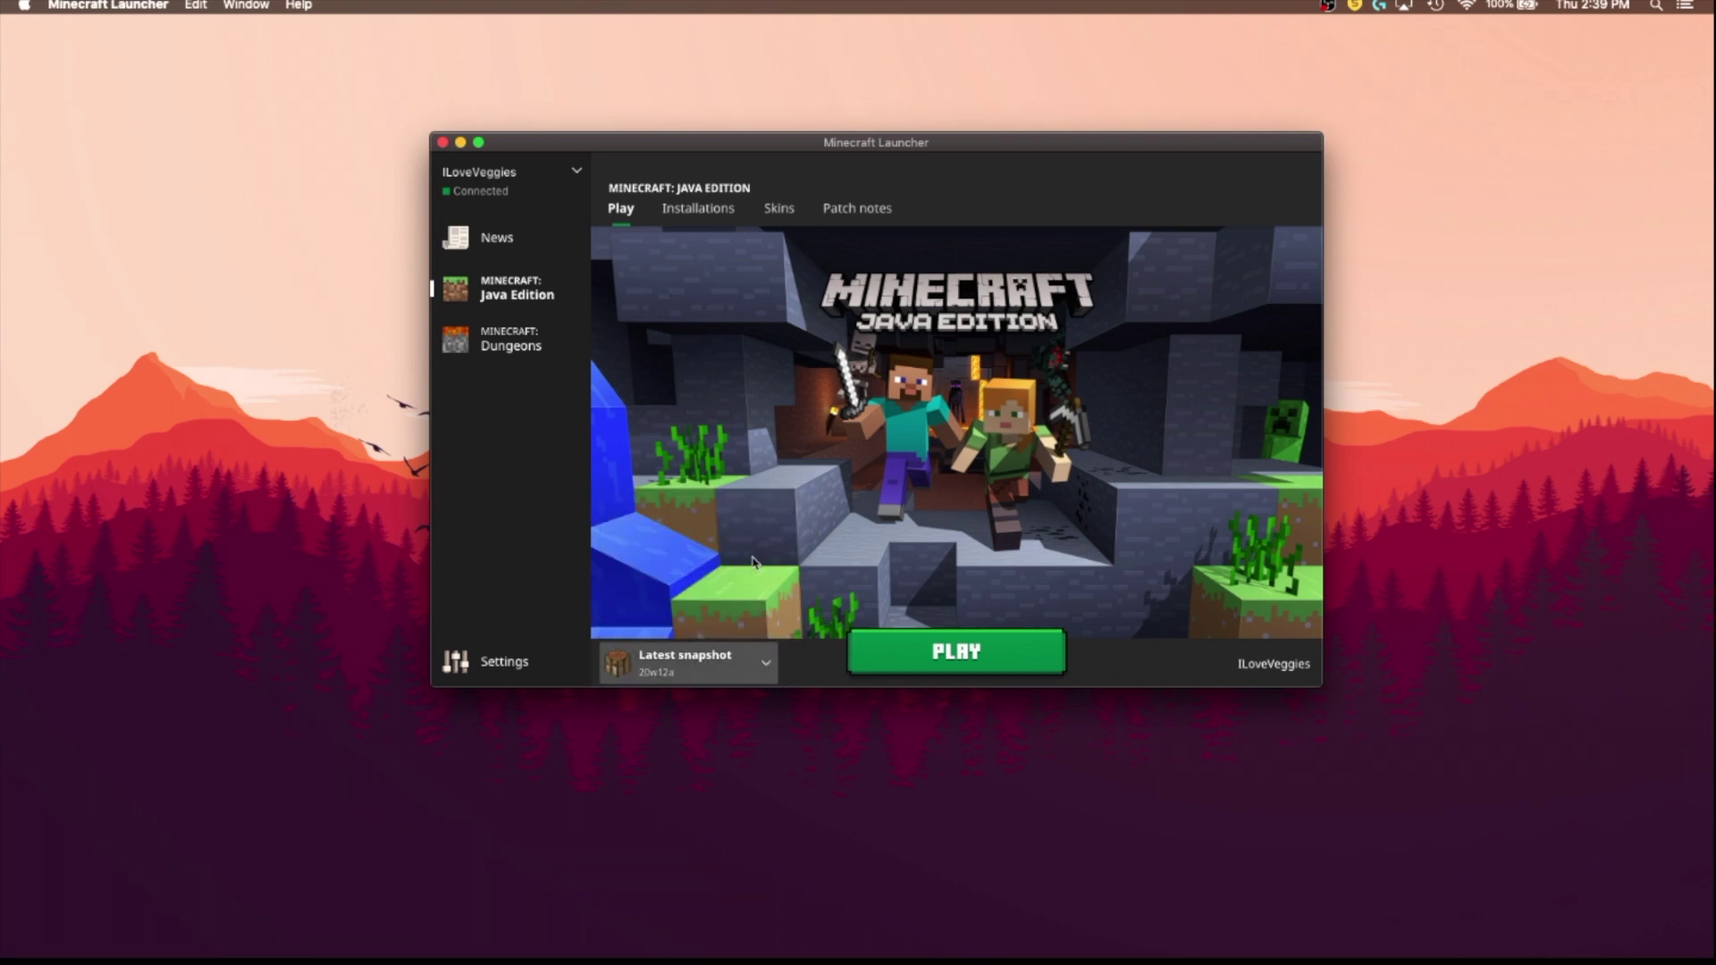
left_click(955, 659)
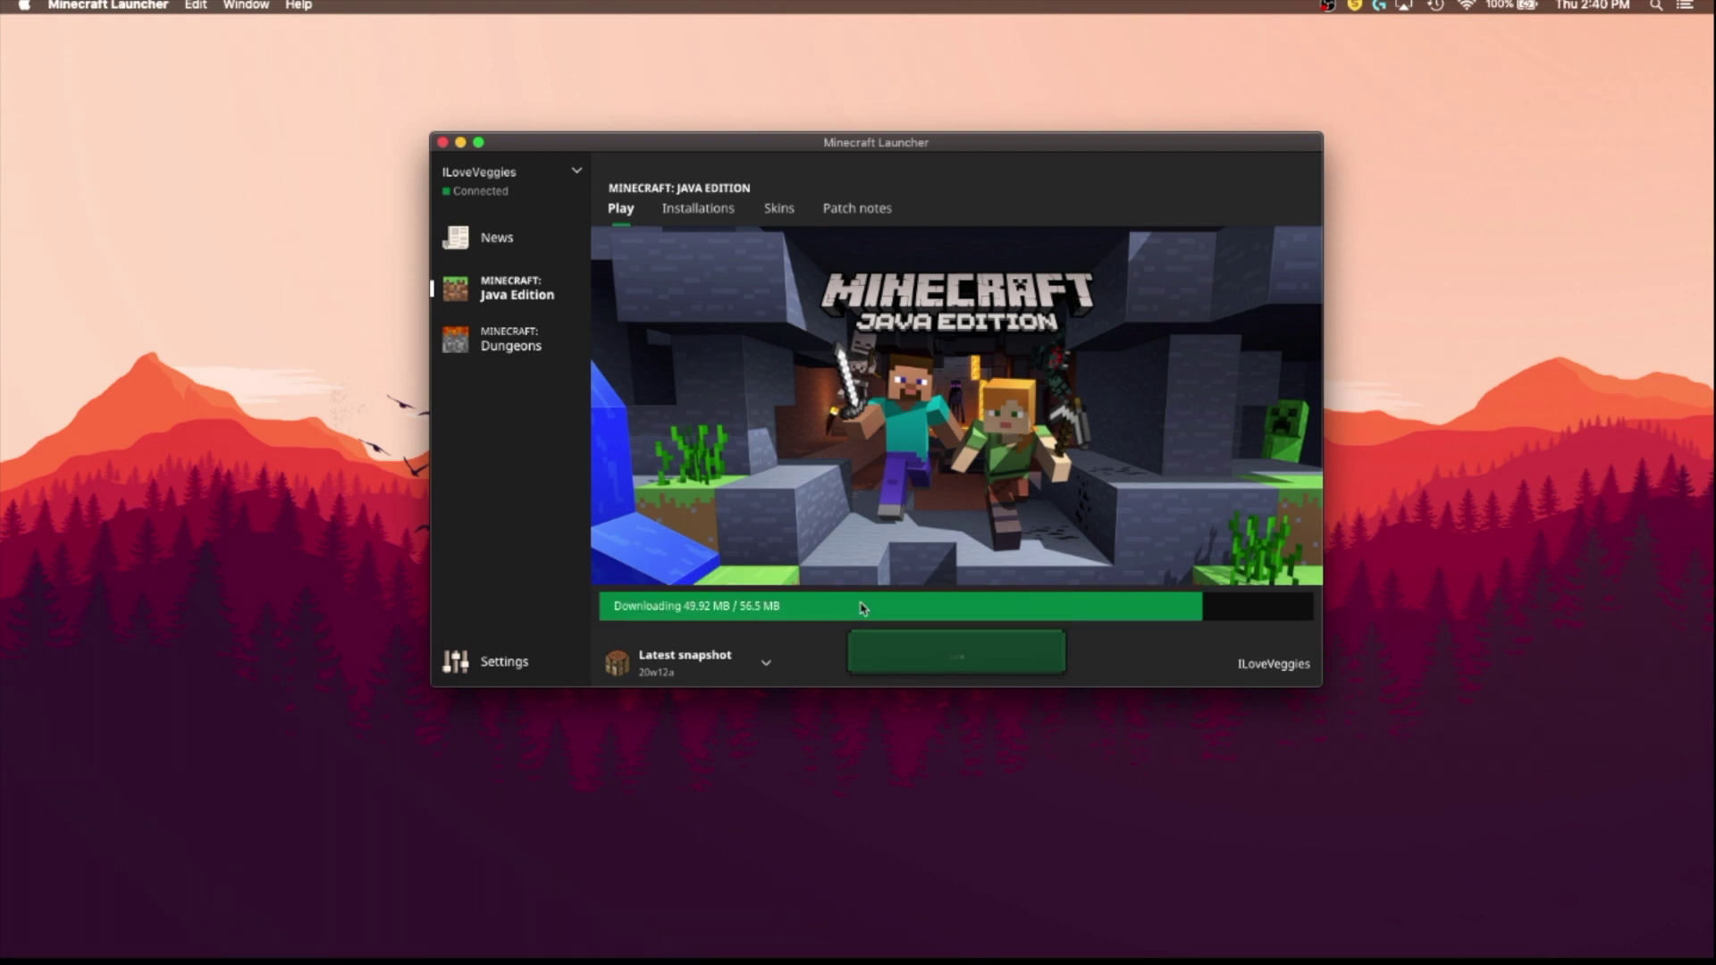